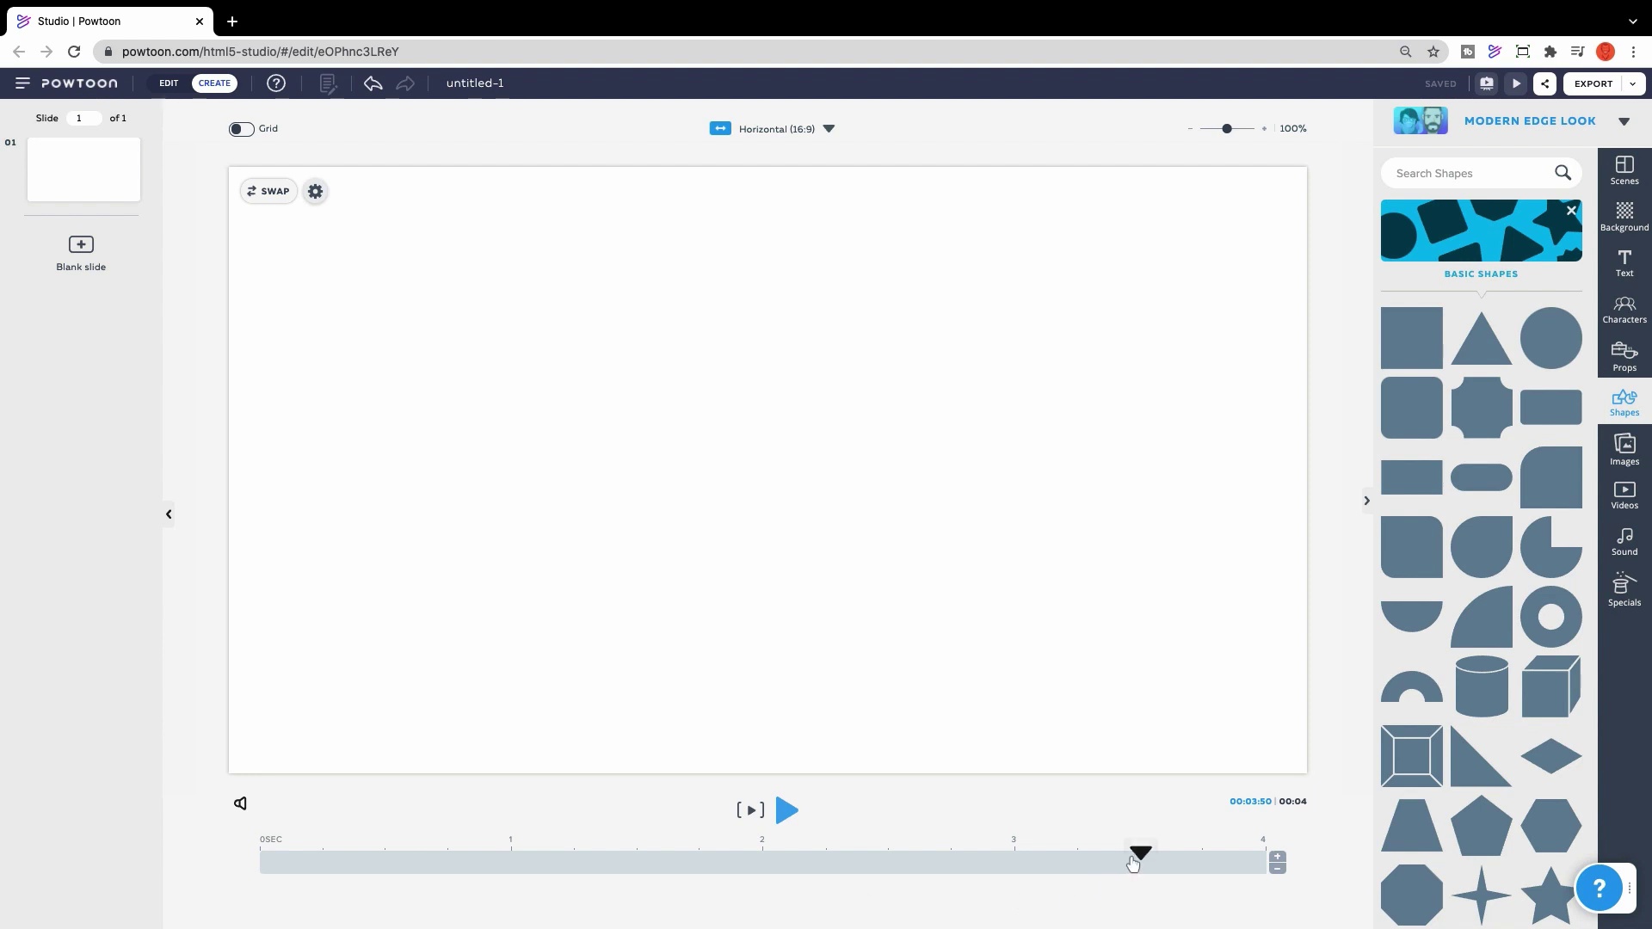
Step: Extend the slide to 20 seconds, make its background navy #05117F, and add a rounded square
click(1277, 857)
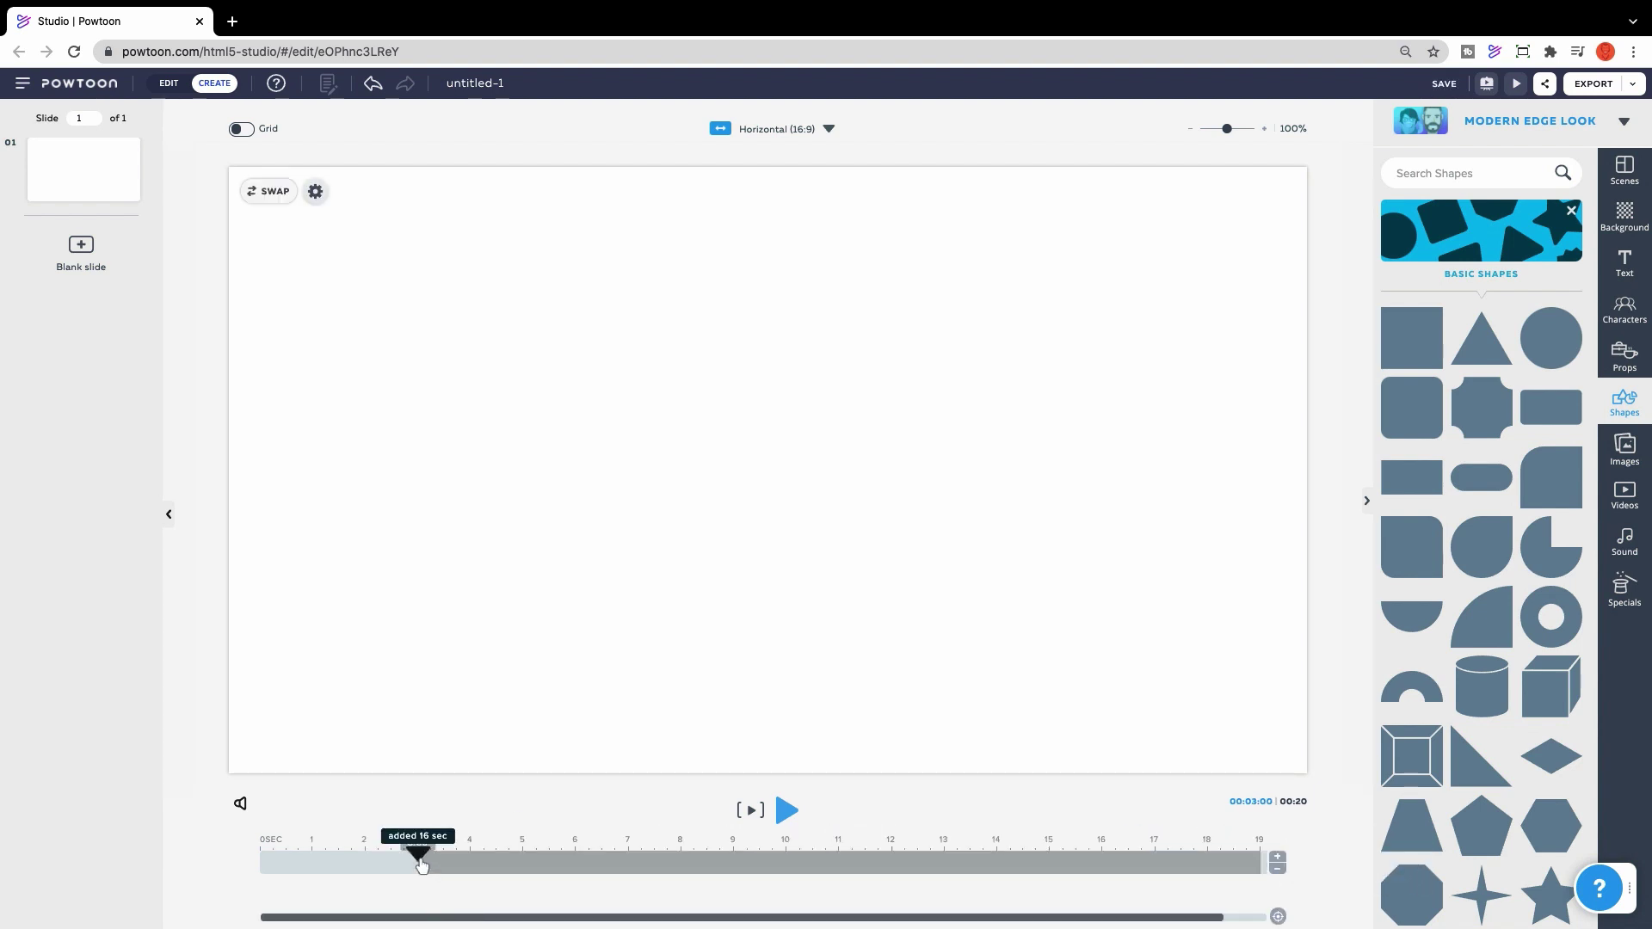
drag(421, 865, 97, 838)
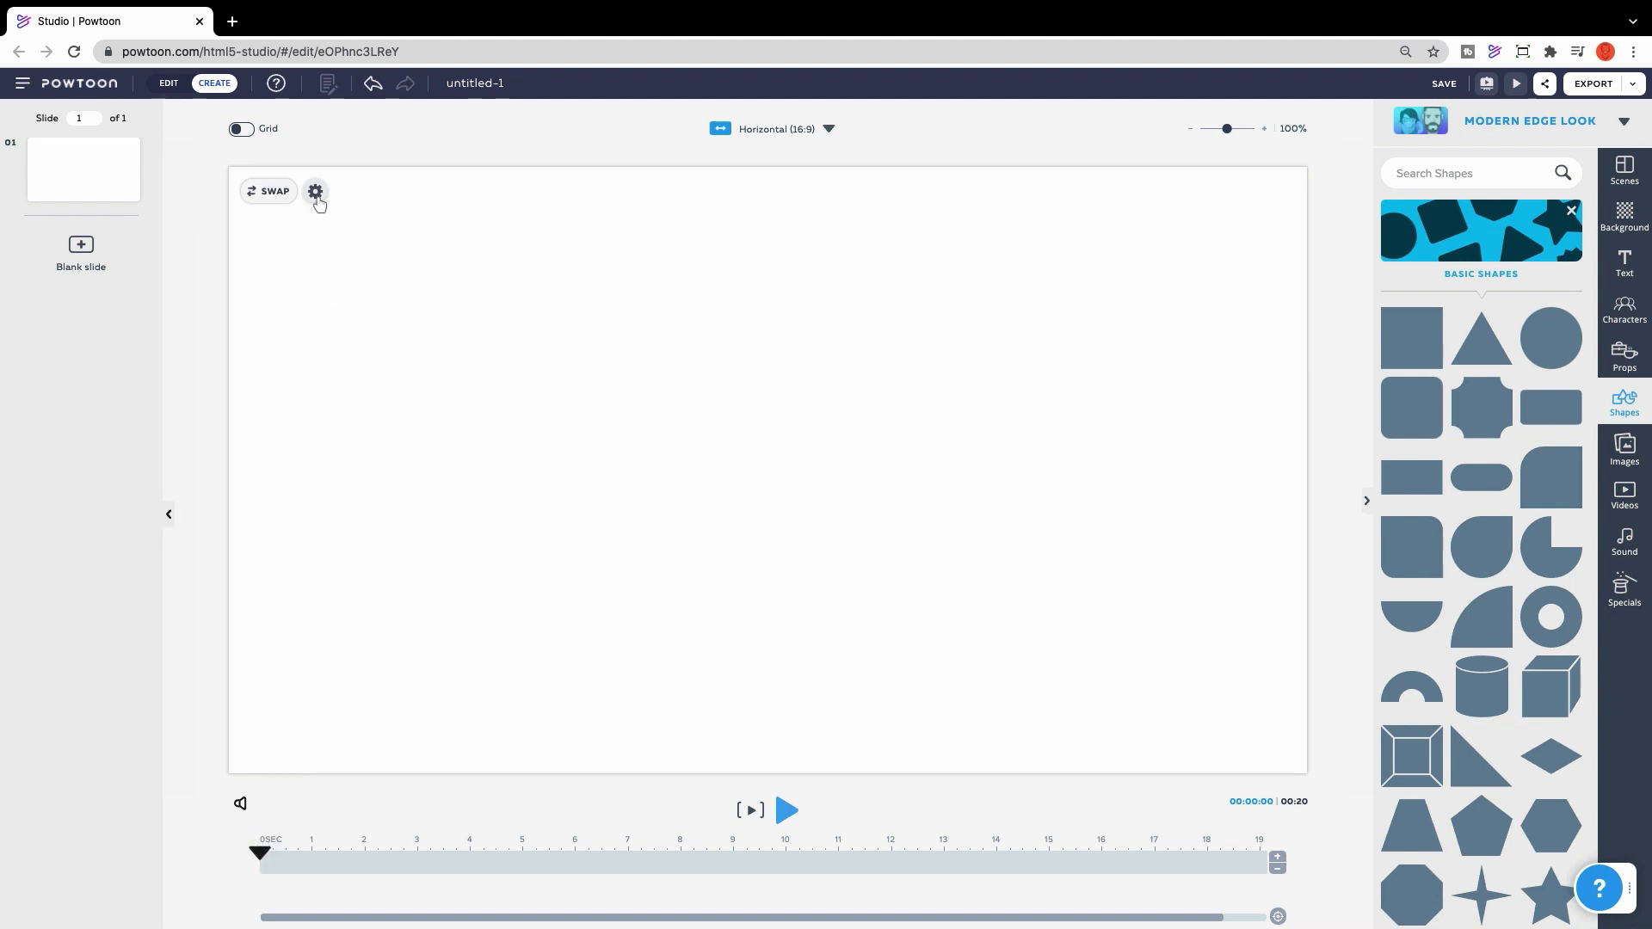
click(316, 194)
click(116, 370)
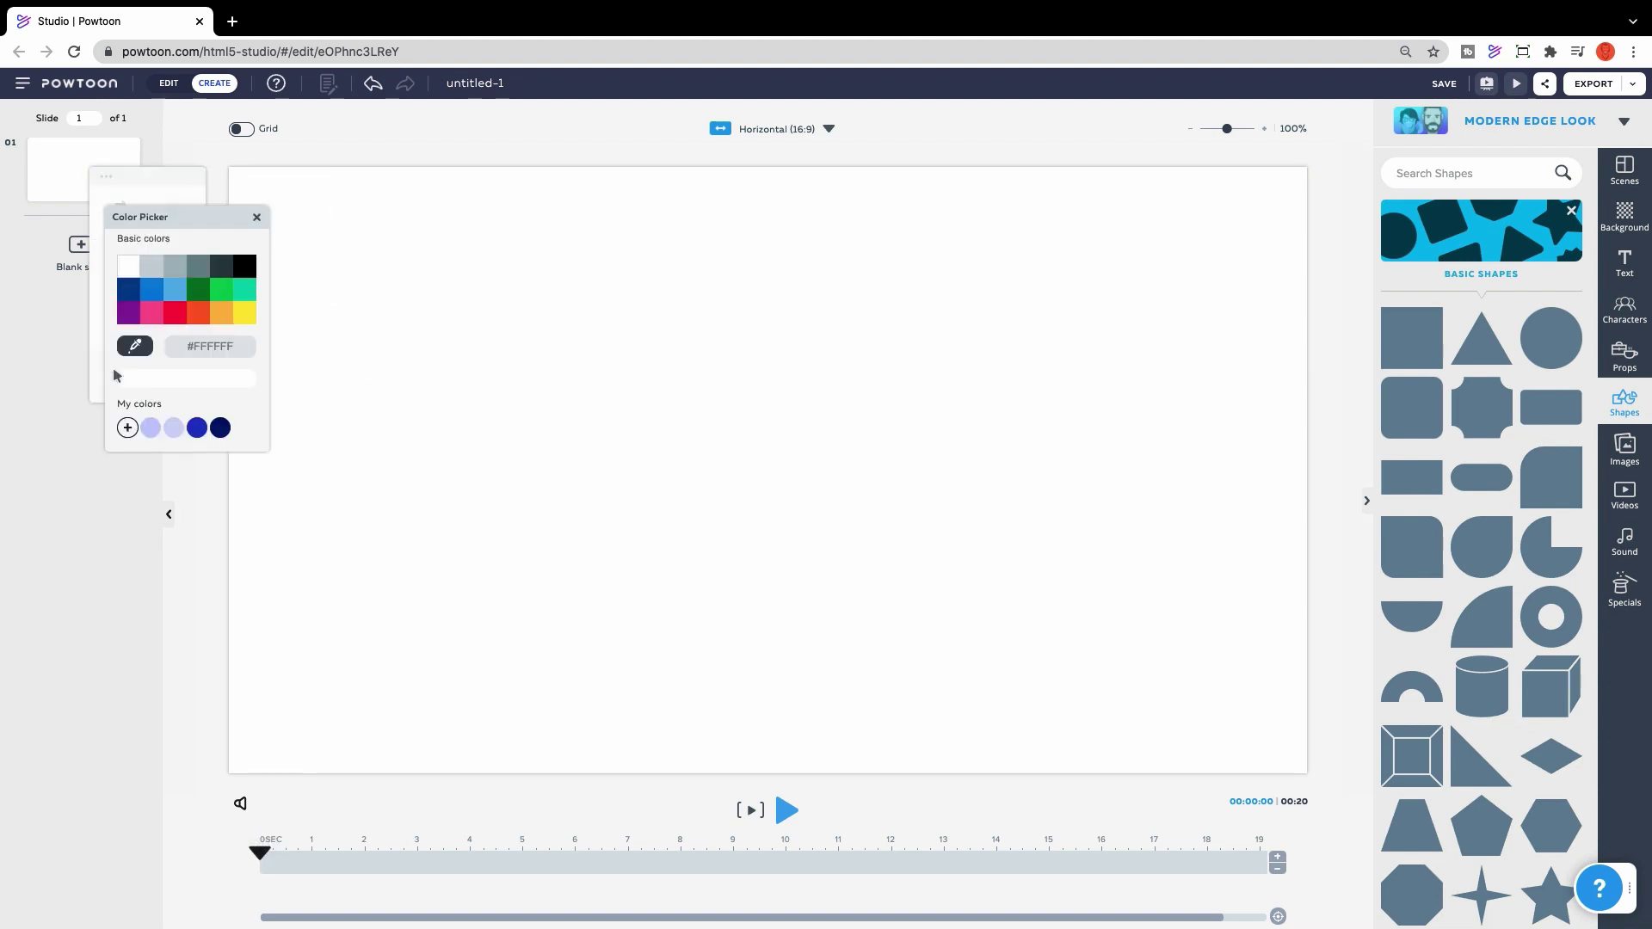
click(220, 427)
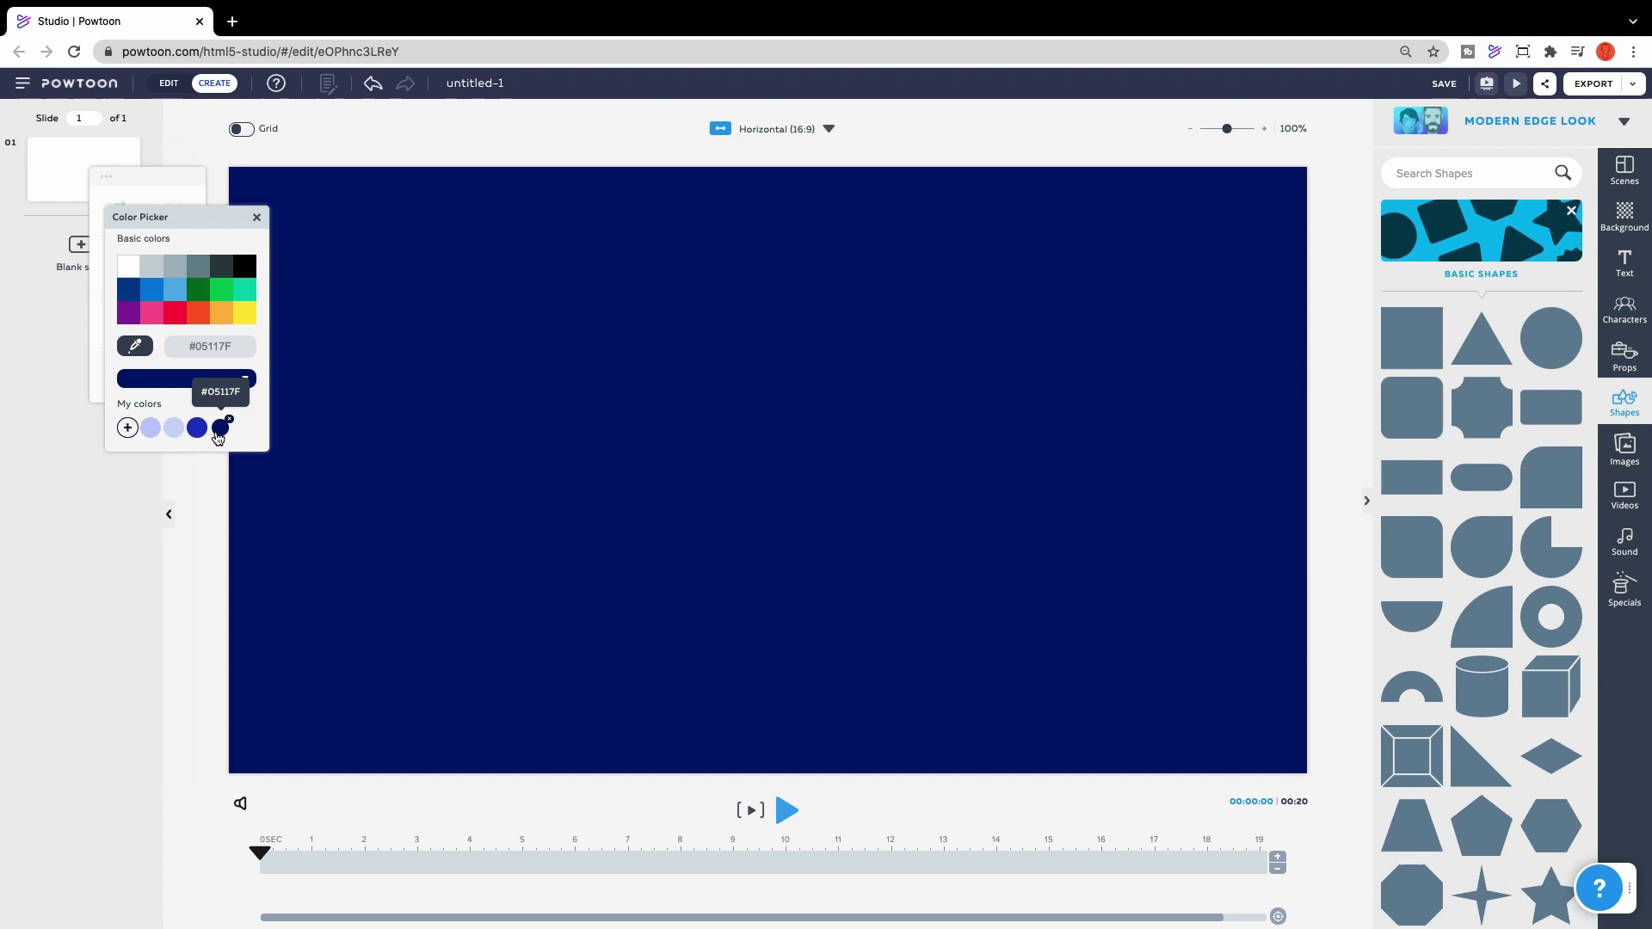
click(735, 440)
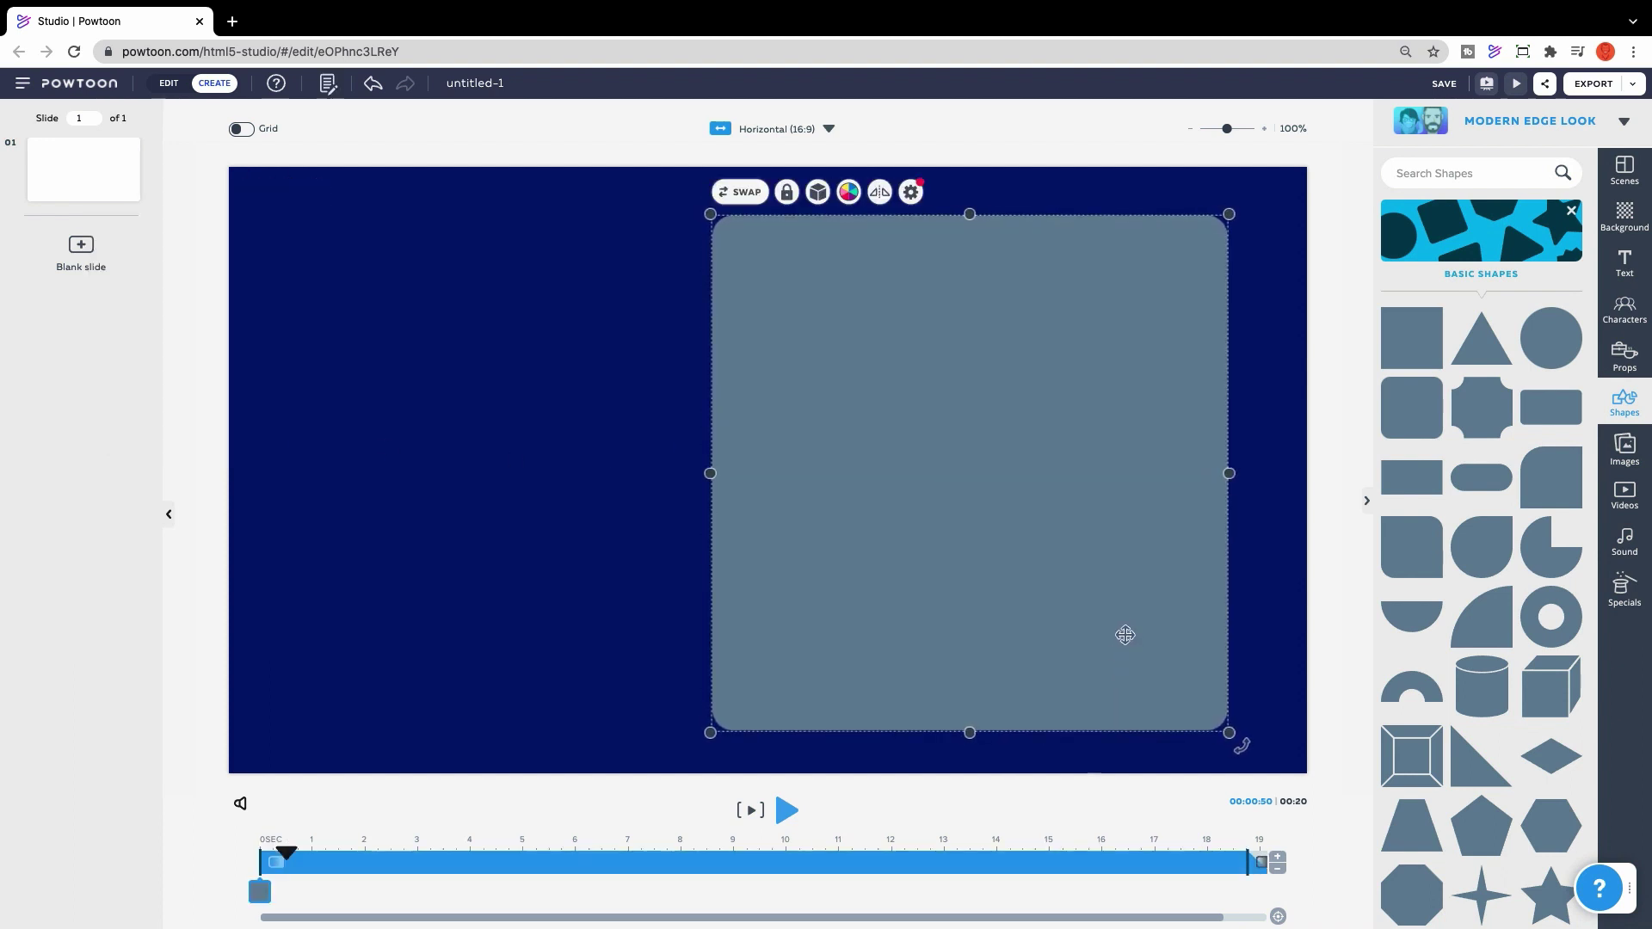
Step: Fill the square blue and the circle and rectangle #D5DBFD, with the circle centred horizontally
click(846, 193)
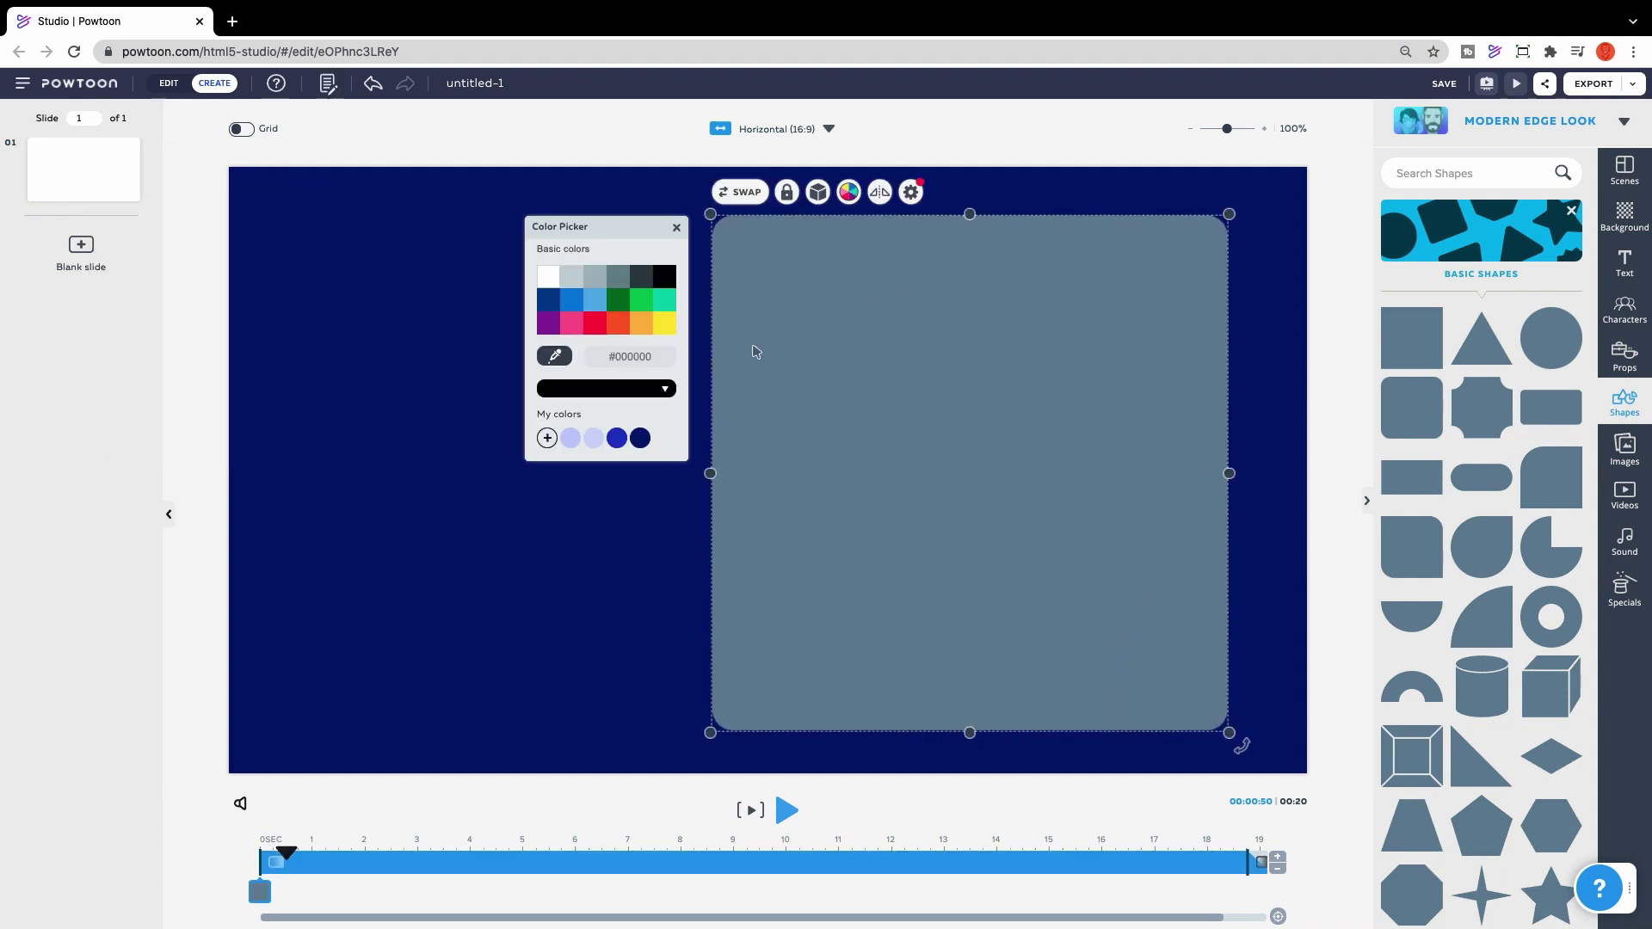
click(617, 439)
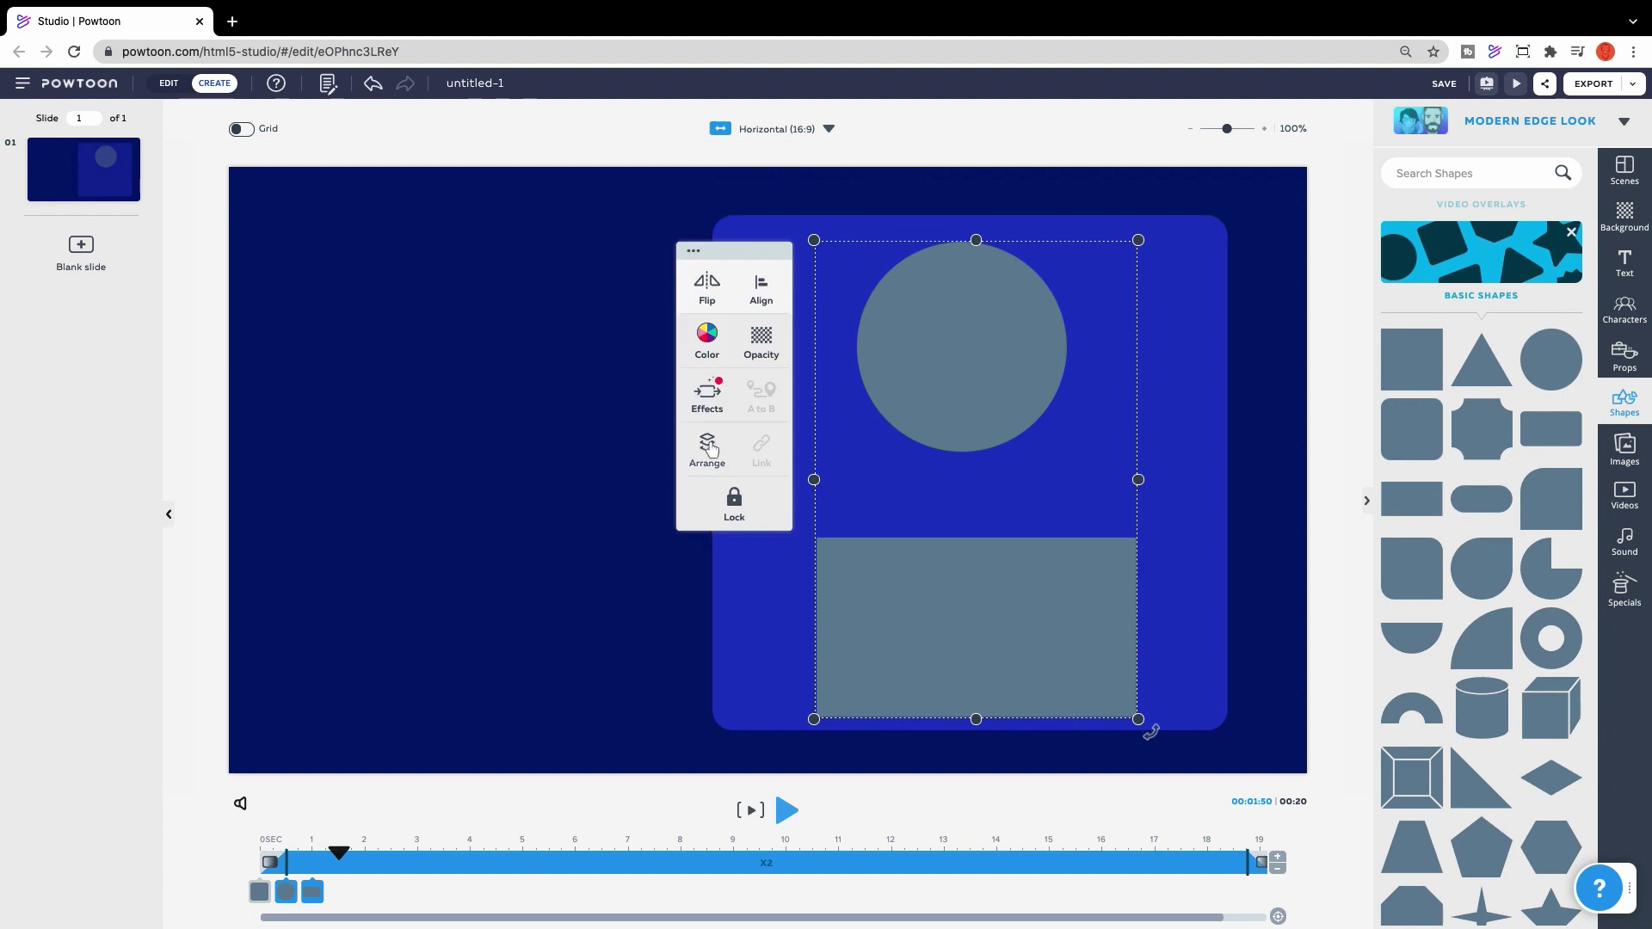
click(707, 338)
click(761, 501)
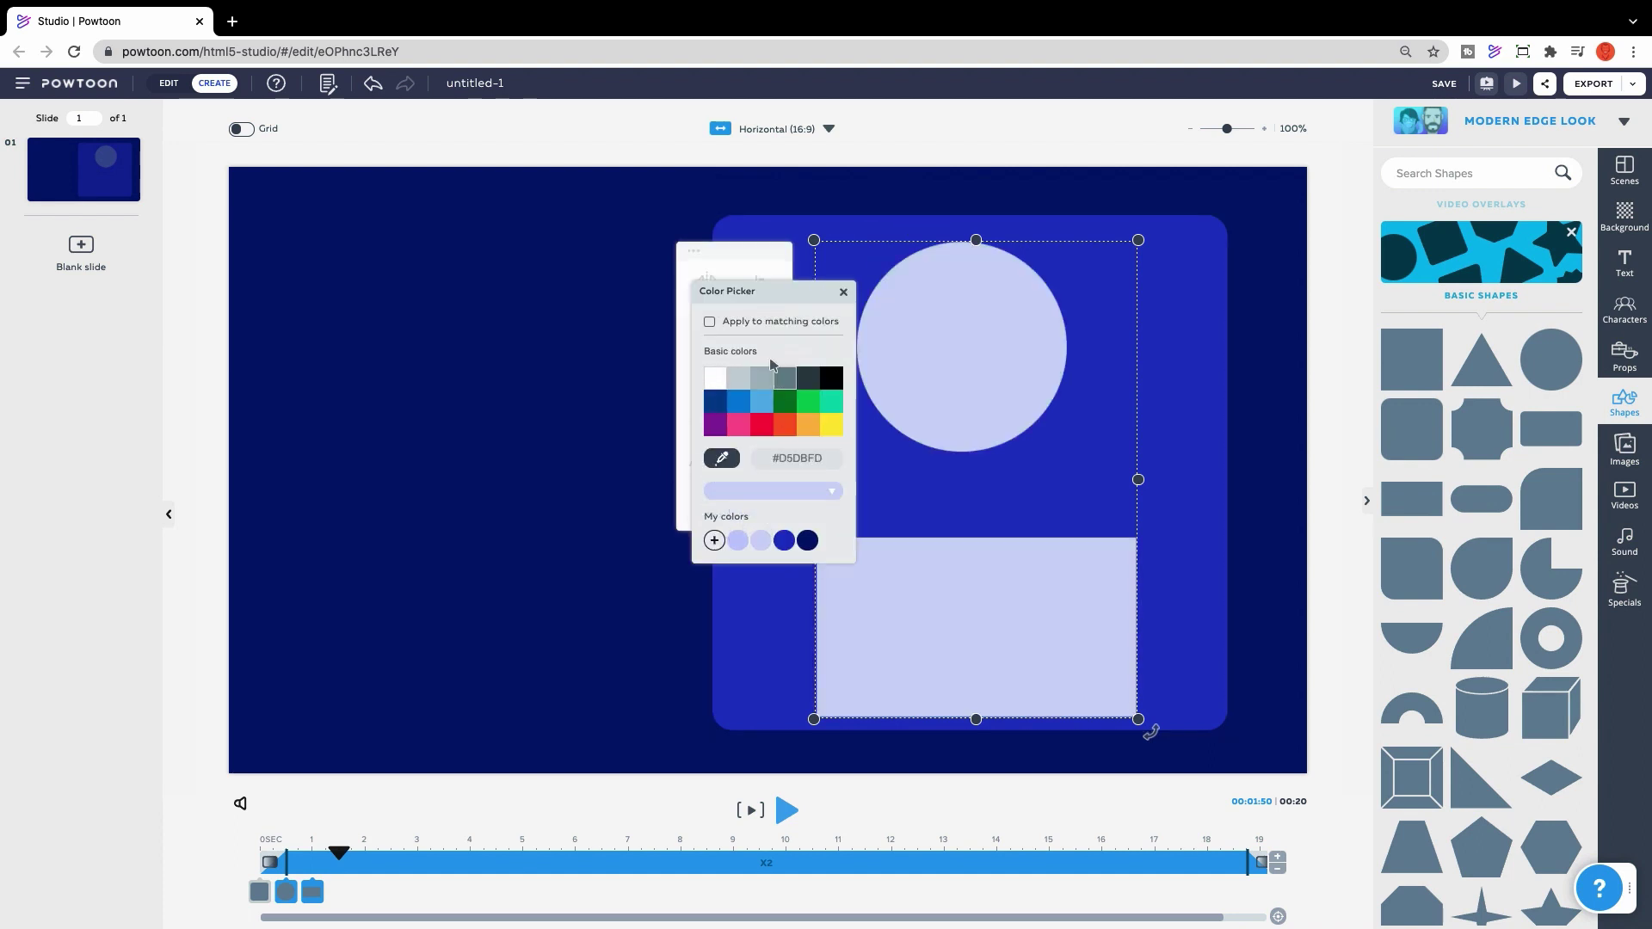
click(757, 260)
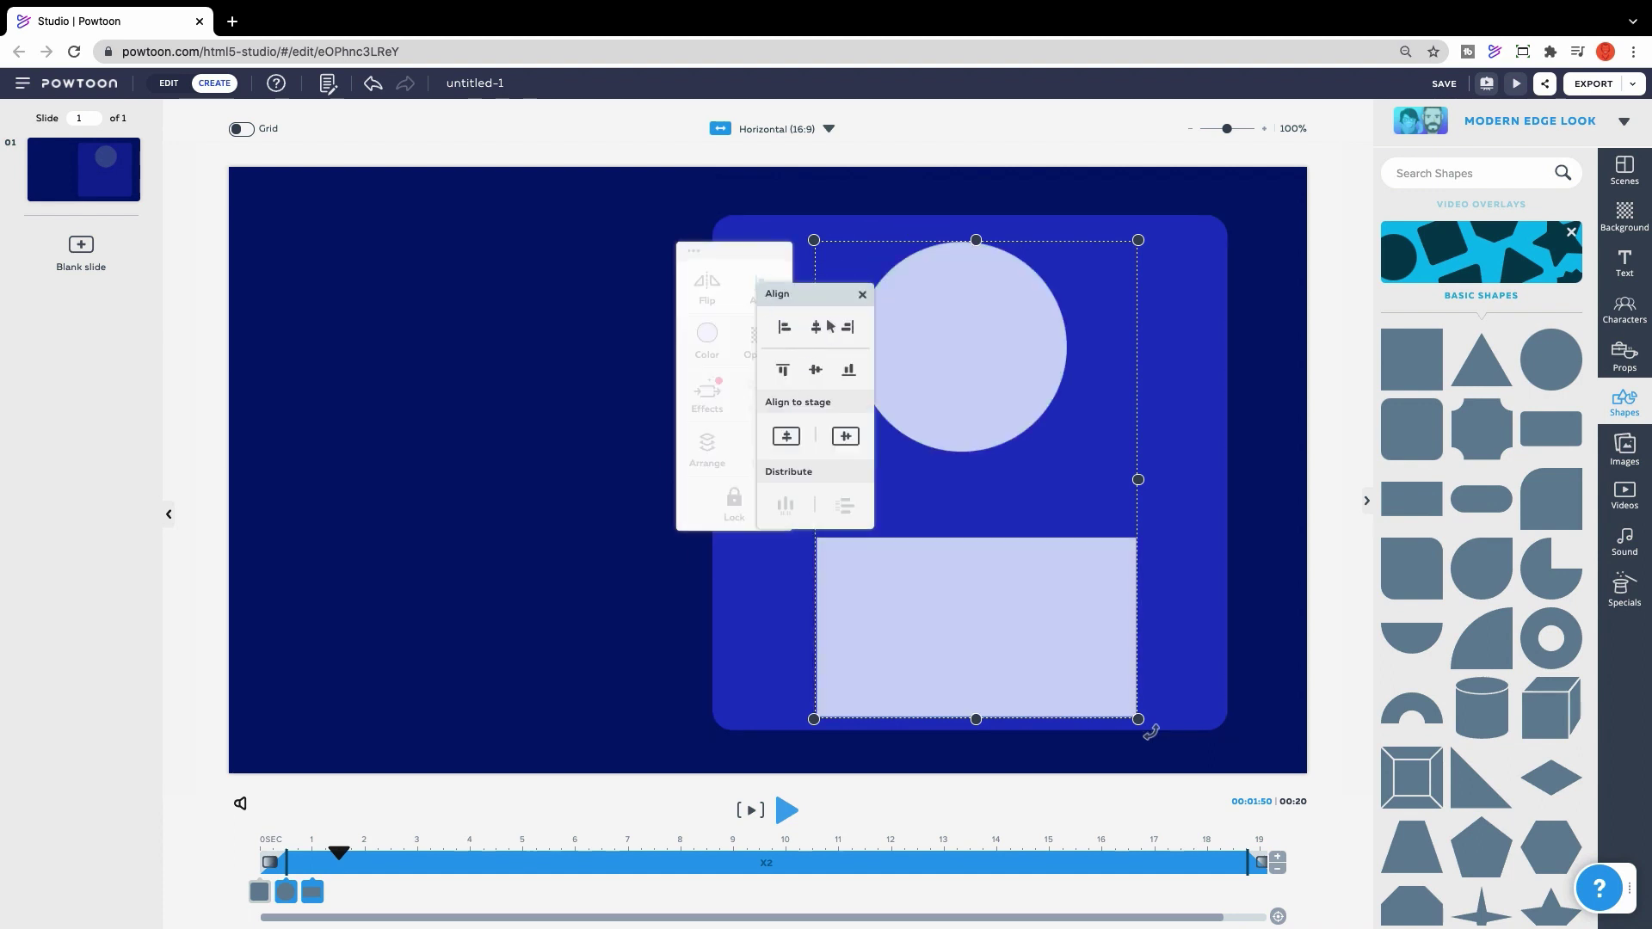
click(817, 331)
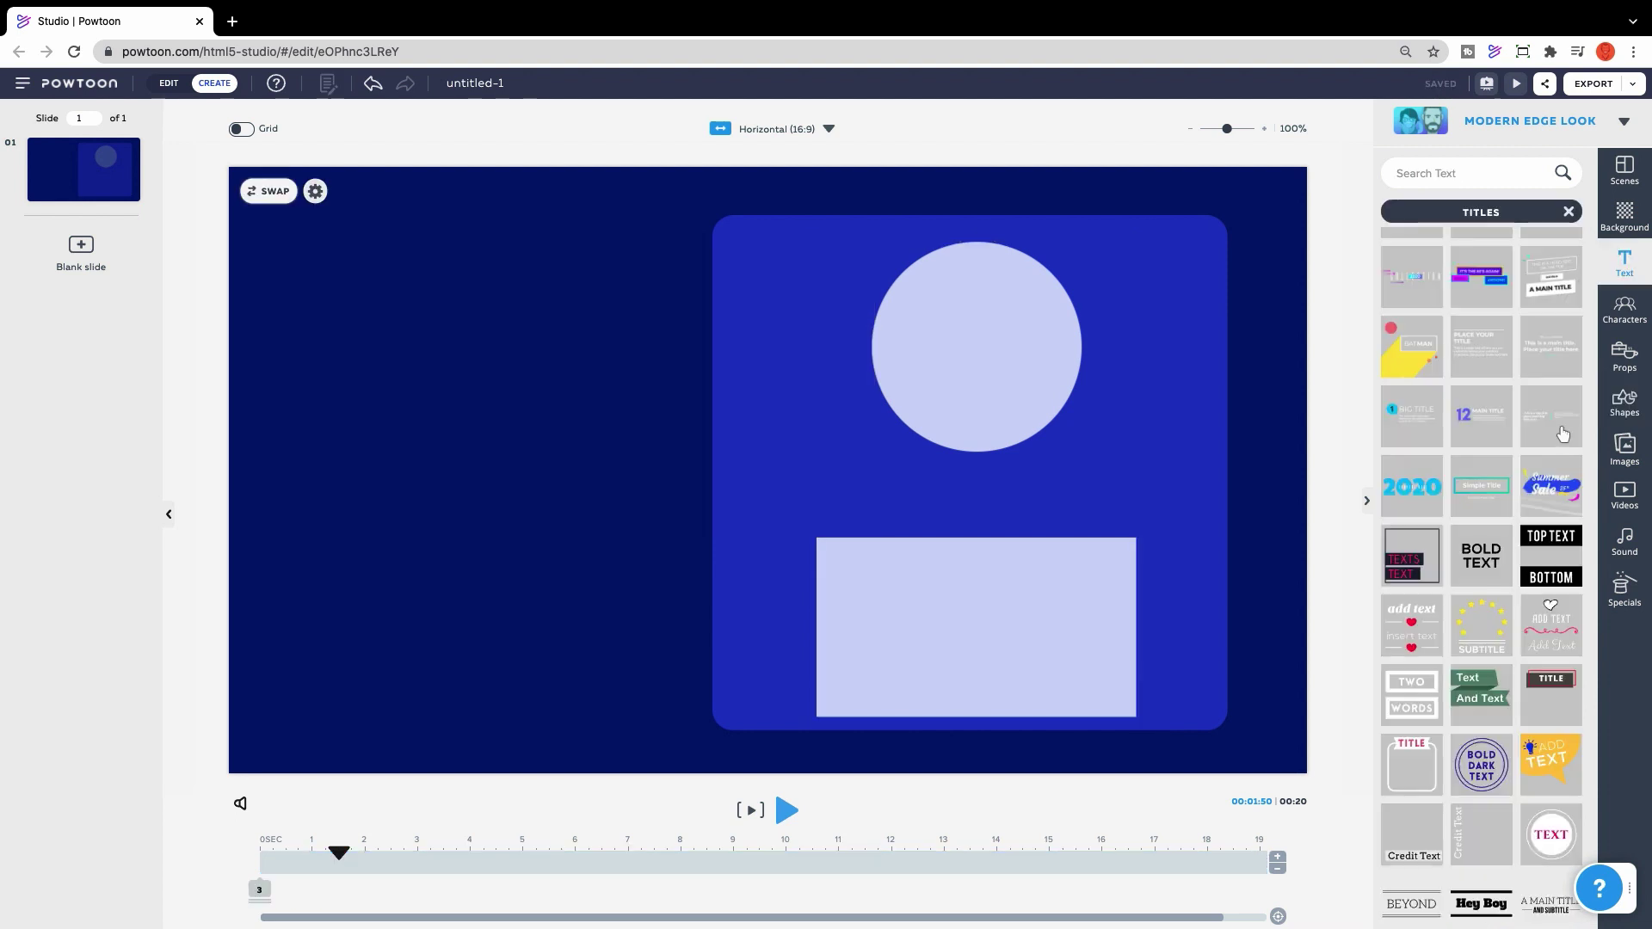
Step: Add a title template, retitle it 'SUBSCRIBE | WATCH MORE', and move it to the slide centre
click(1561, 433)
double_click(551, 439)
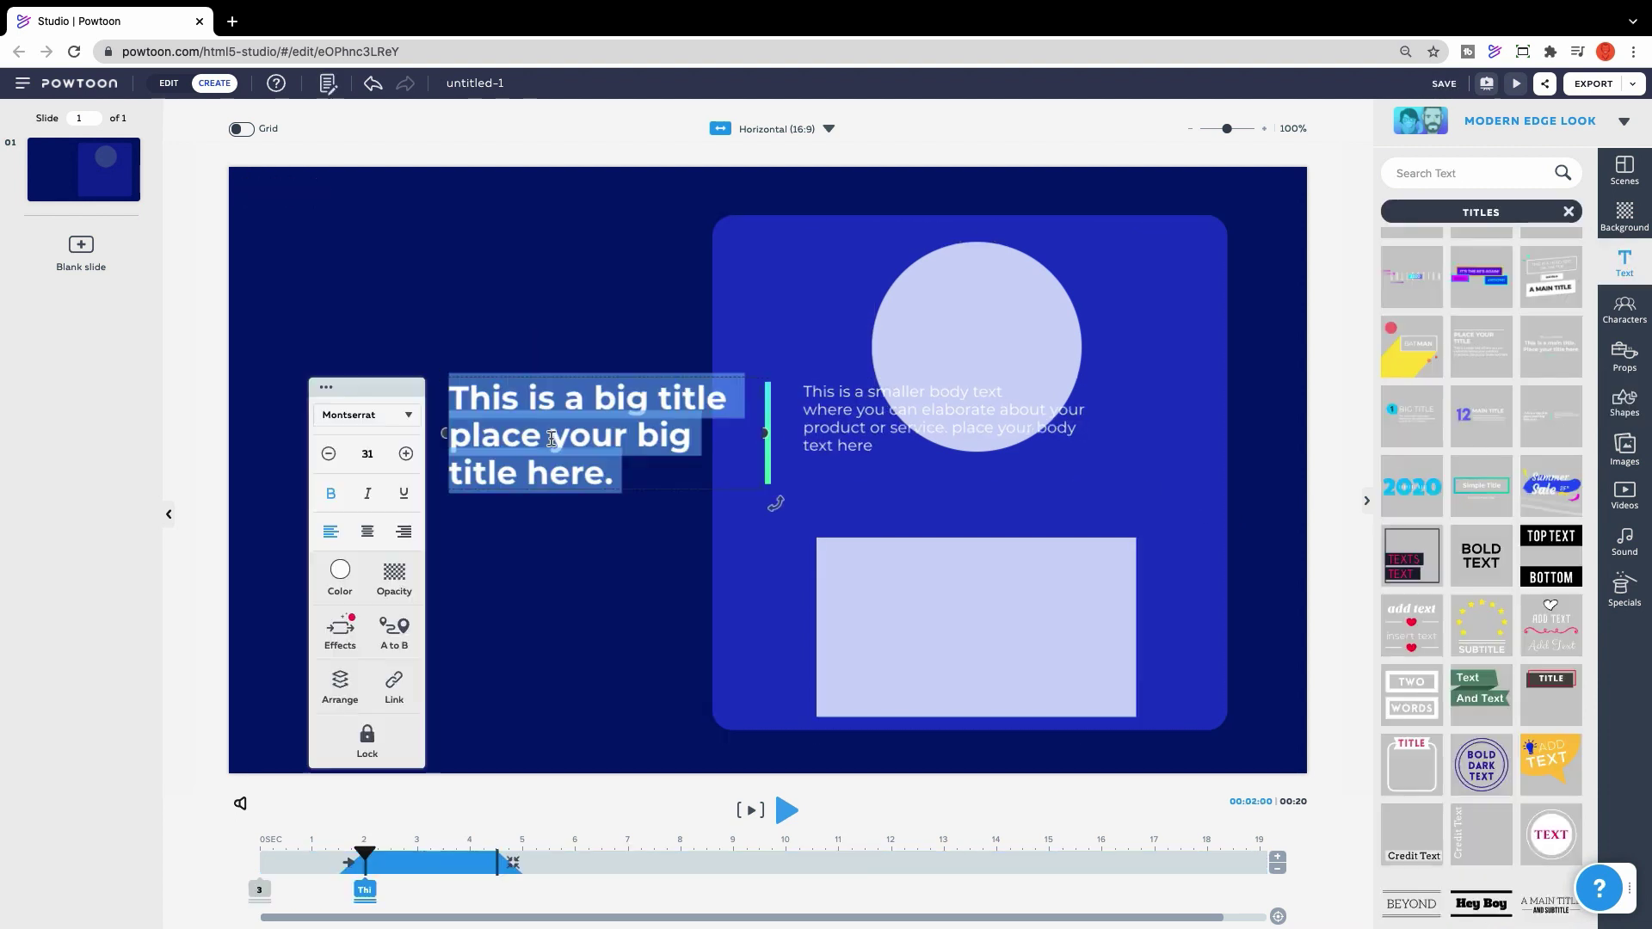
text(SUBSCRIBE)
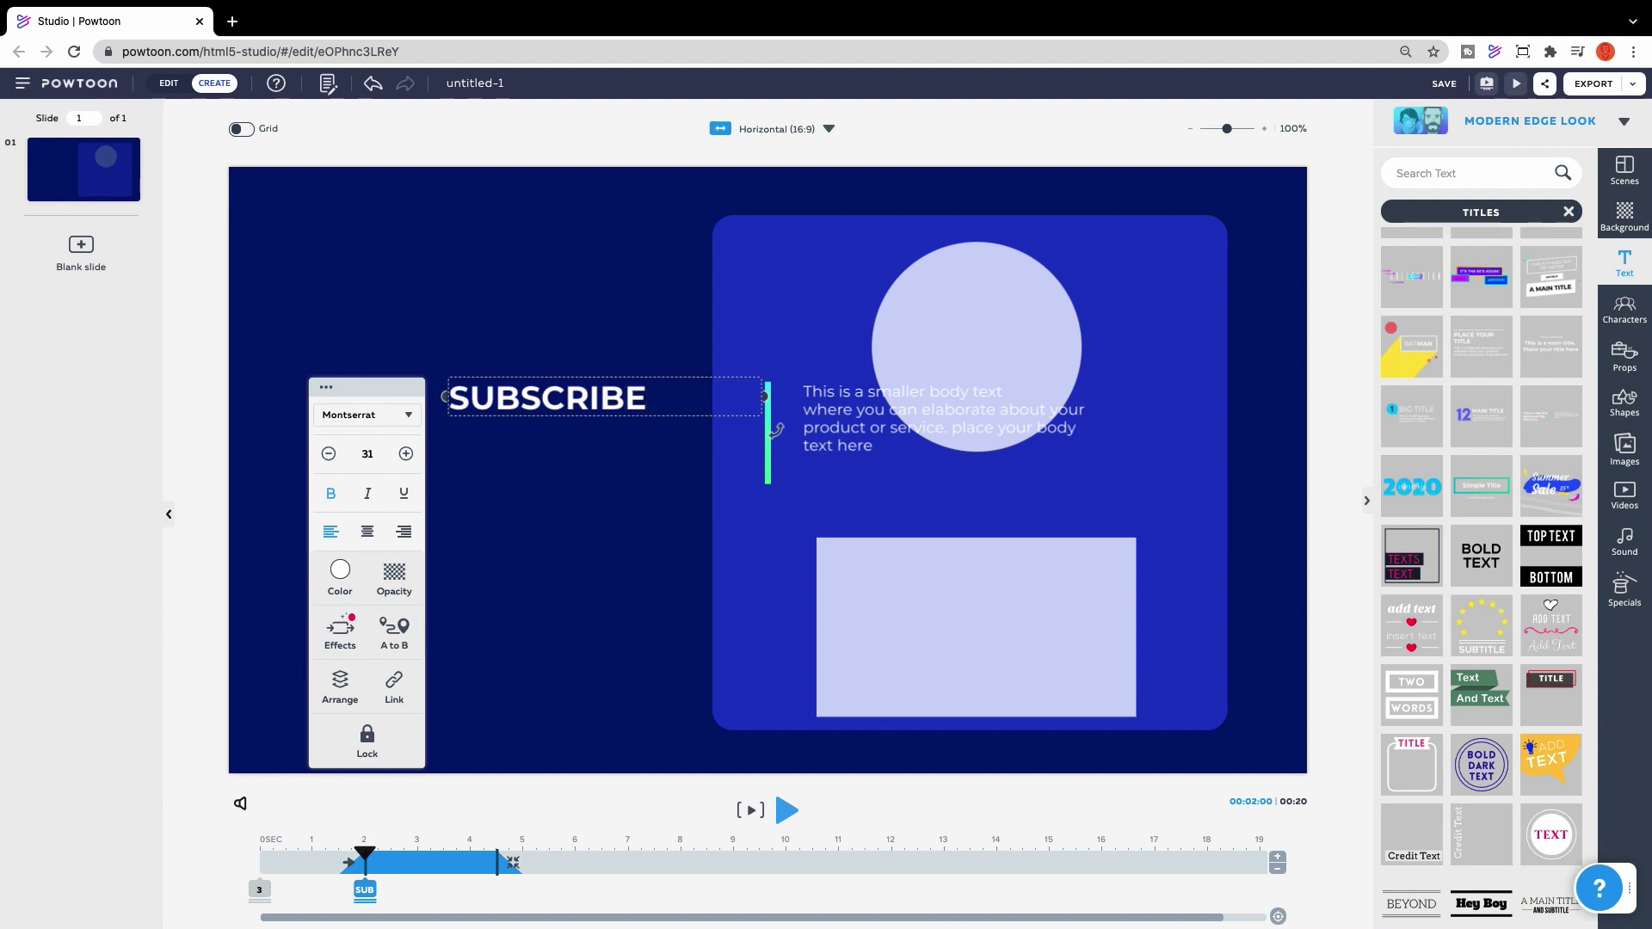
drag(775, 388, 988, 499)
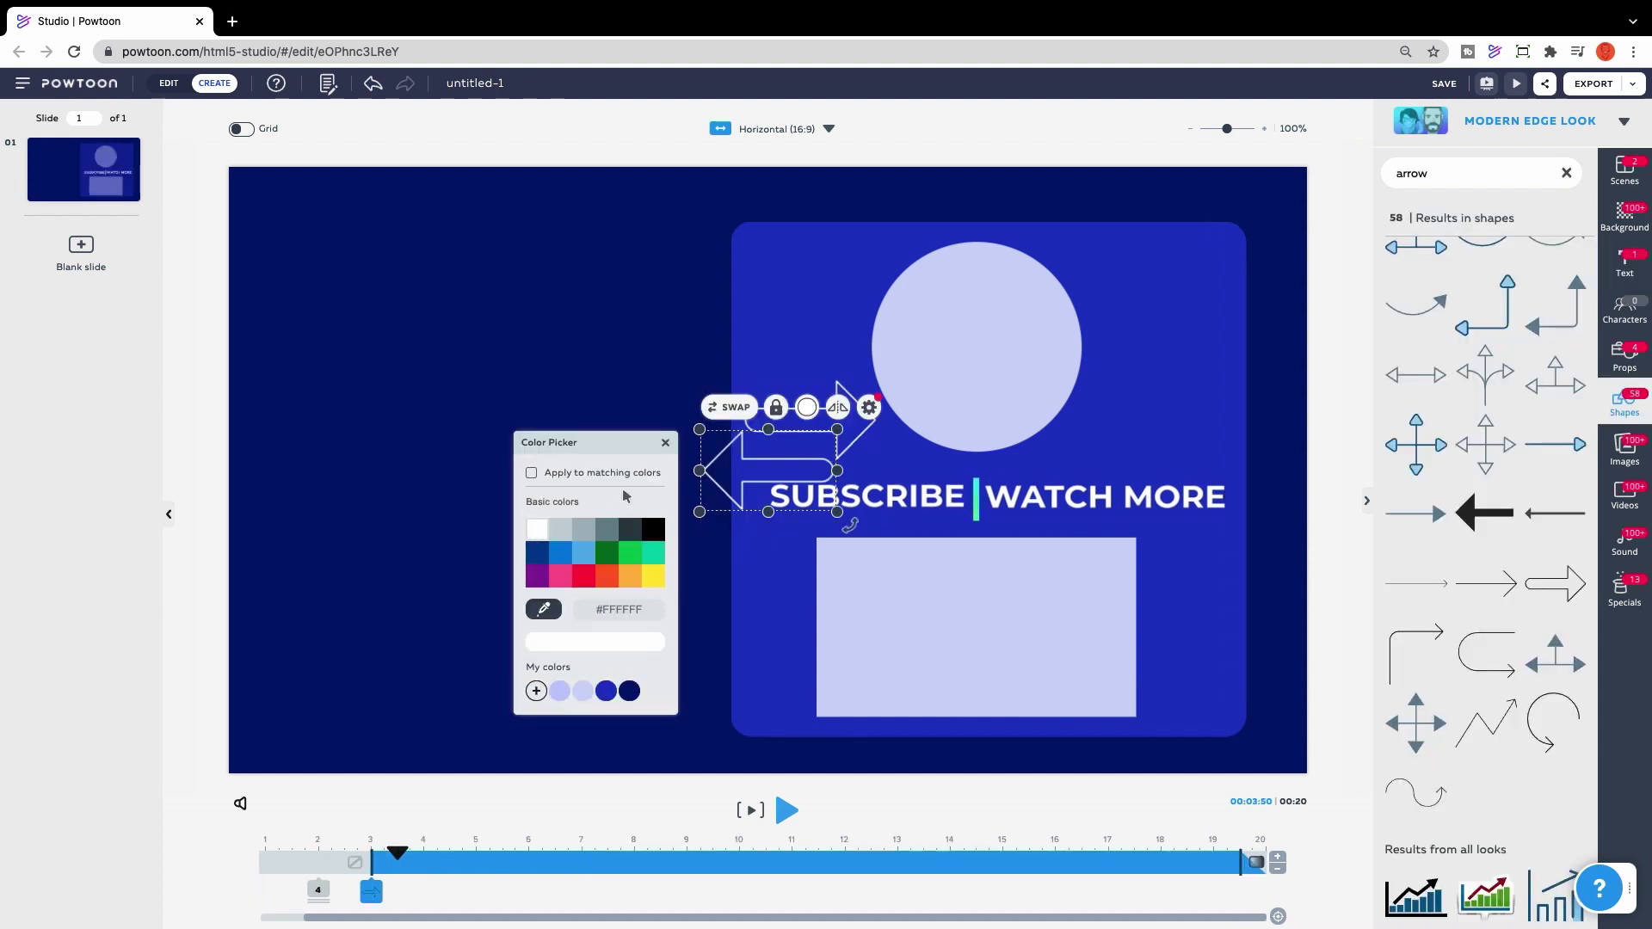
Step: Place an arrow by the rectangle, move the character left, and shrink and reposition the video clip
drag(742, 467, 1198, 603)
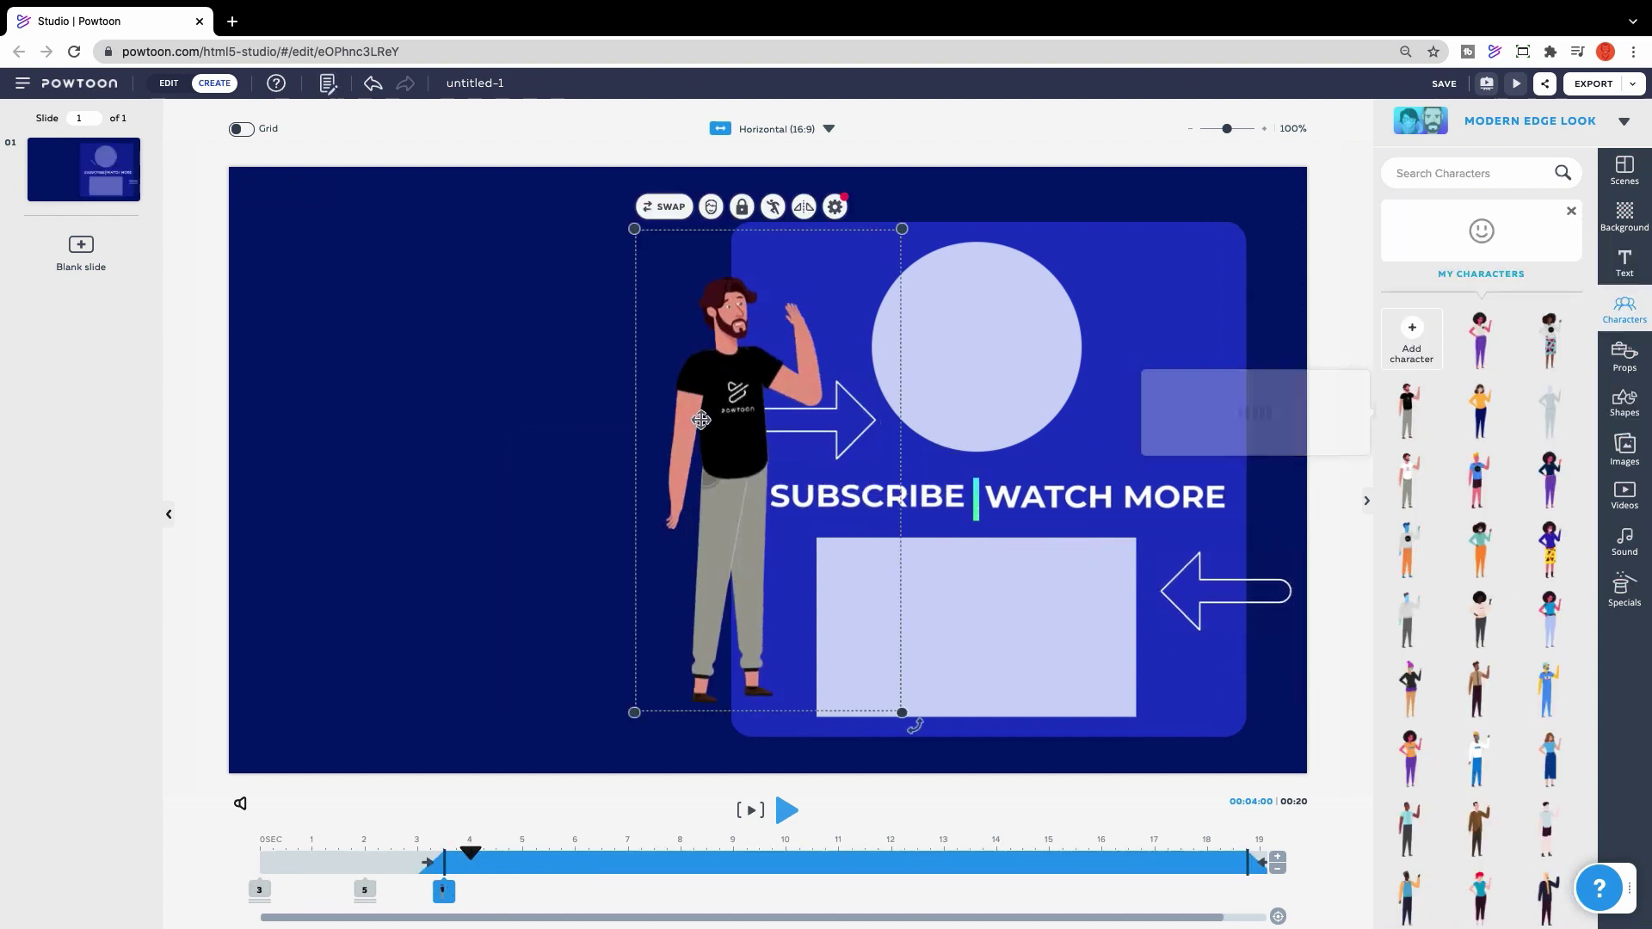
drag(701, 420, 407, 432)
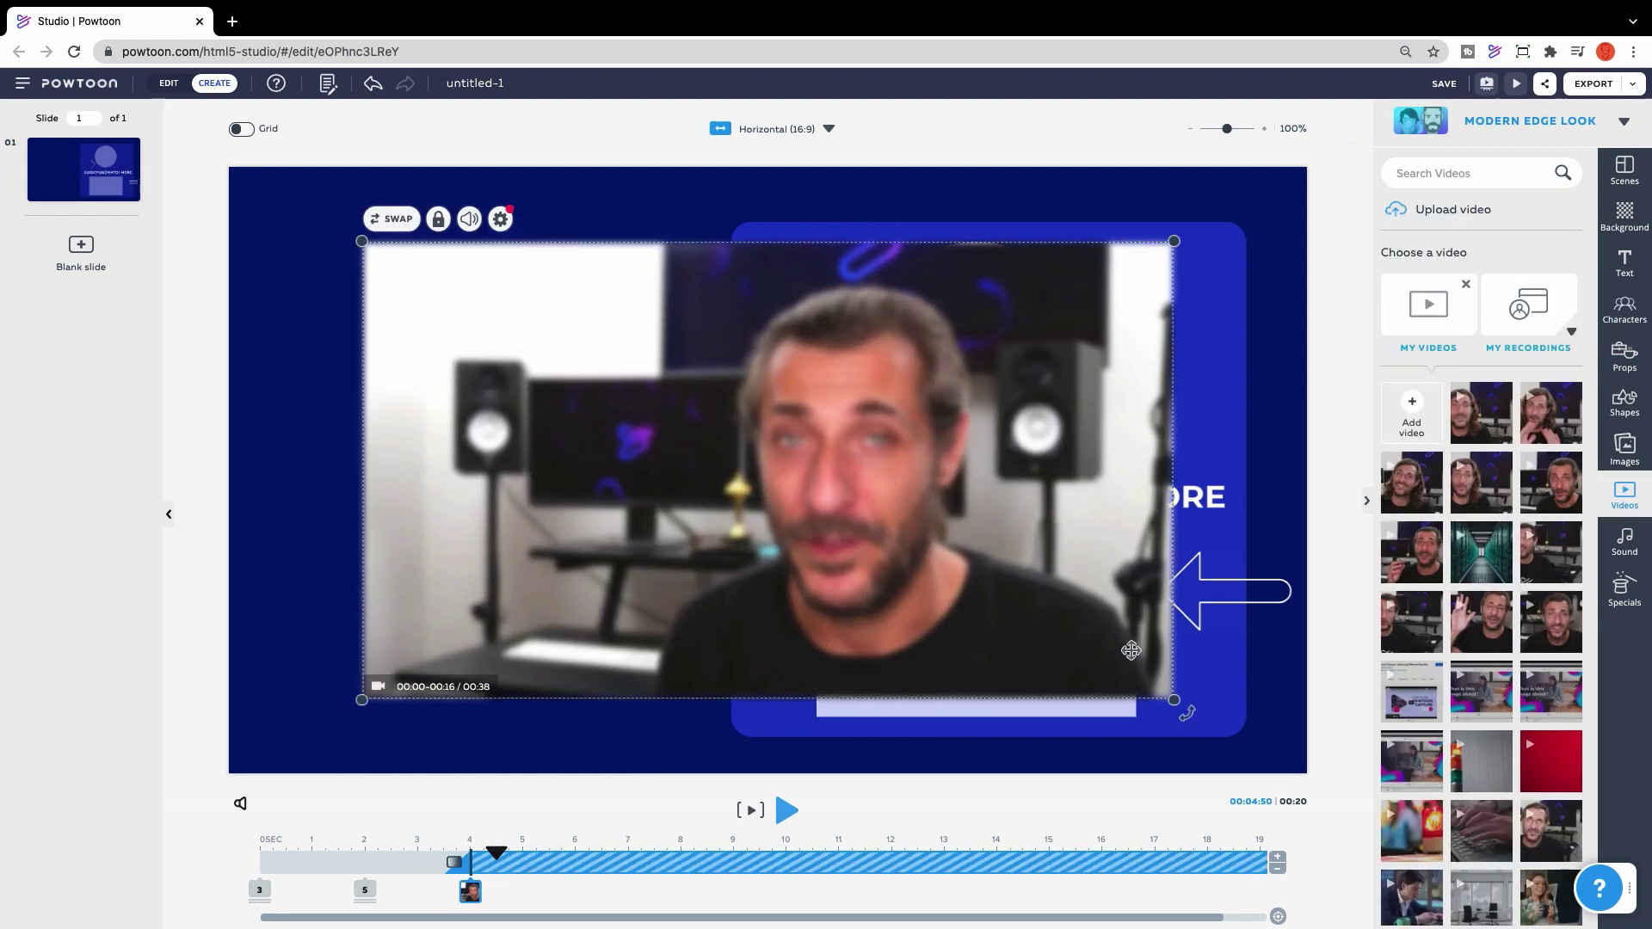
drag(1178, 704, 703, 439)
drag(571, 390, 524, 517)
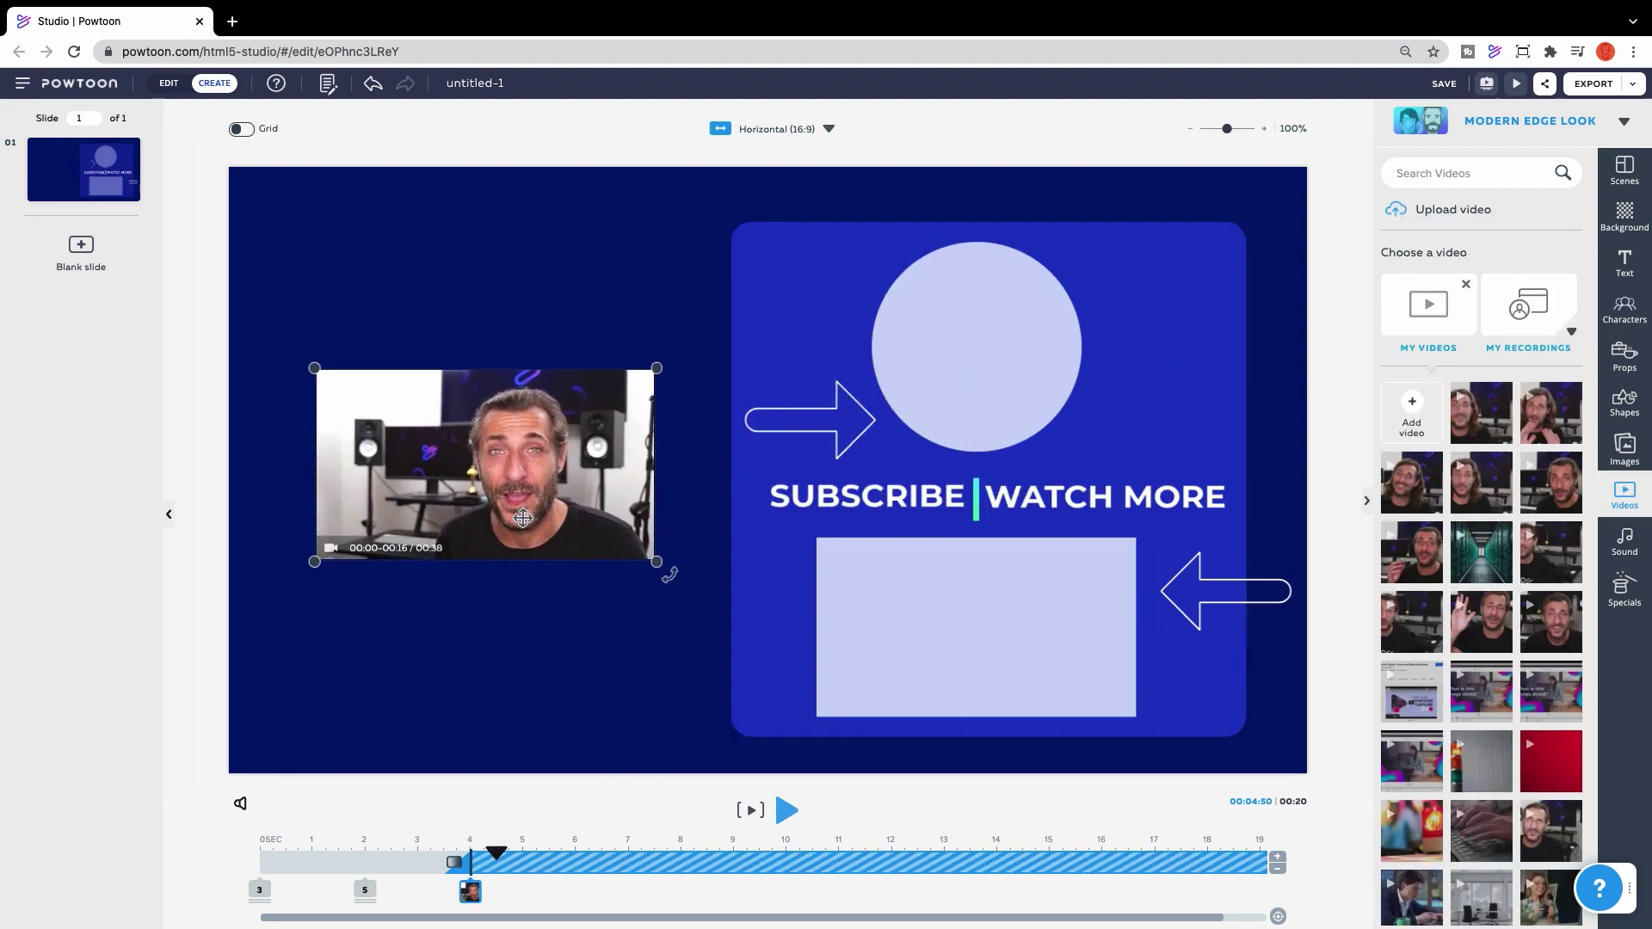
Step: Apply the saved 'SUBSCRIBE | WATCH MORE' scene from My Scenes to the blank ninth slide
click(1626, 173)
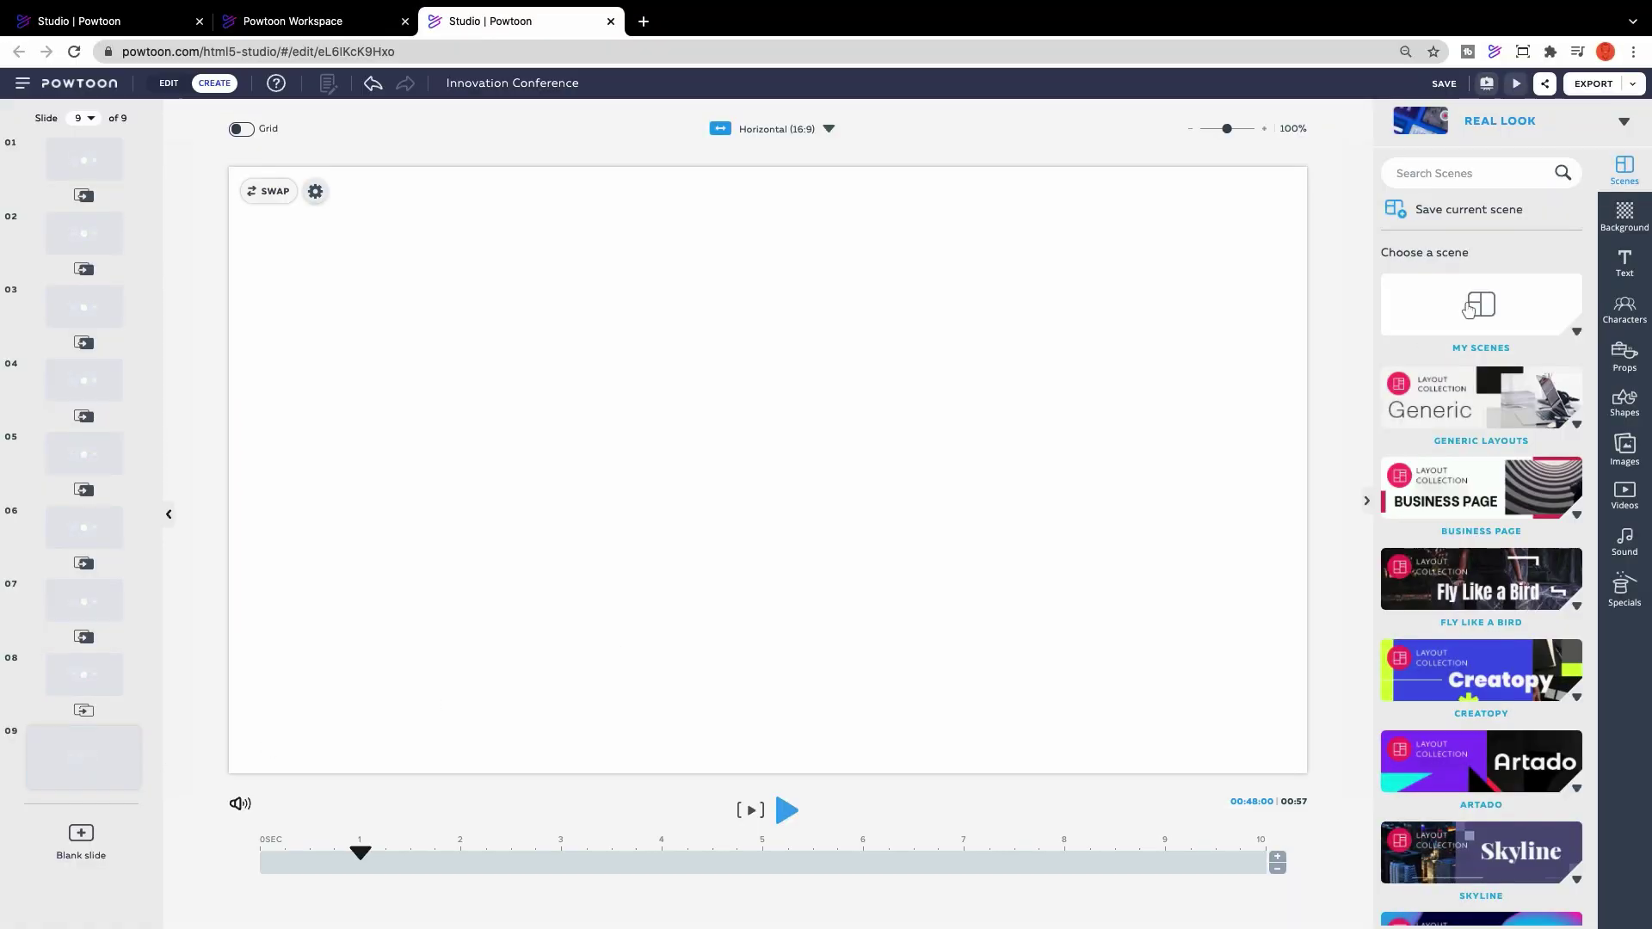
click(1463, 307)
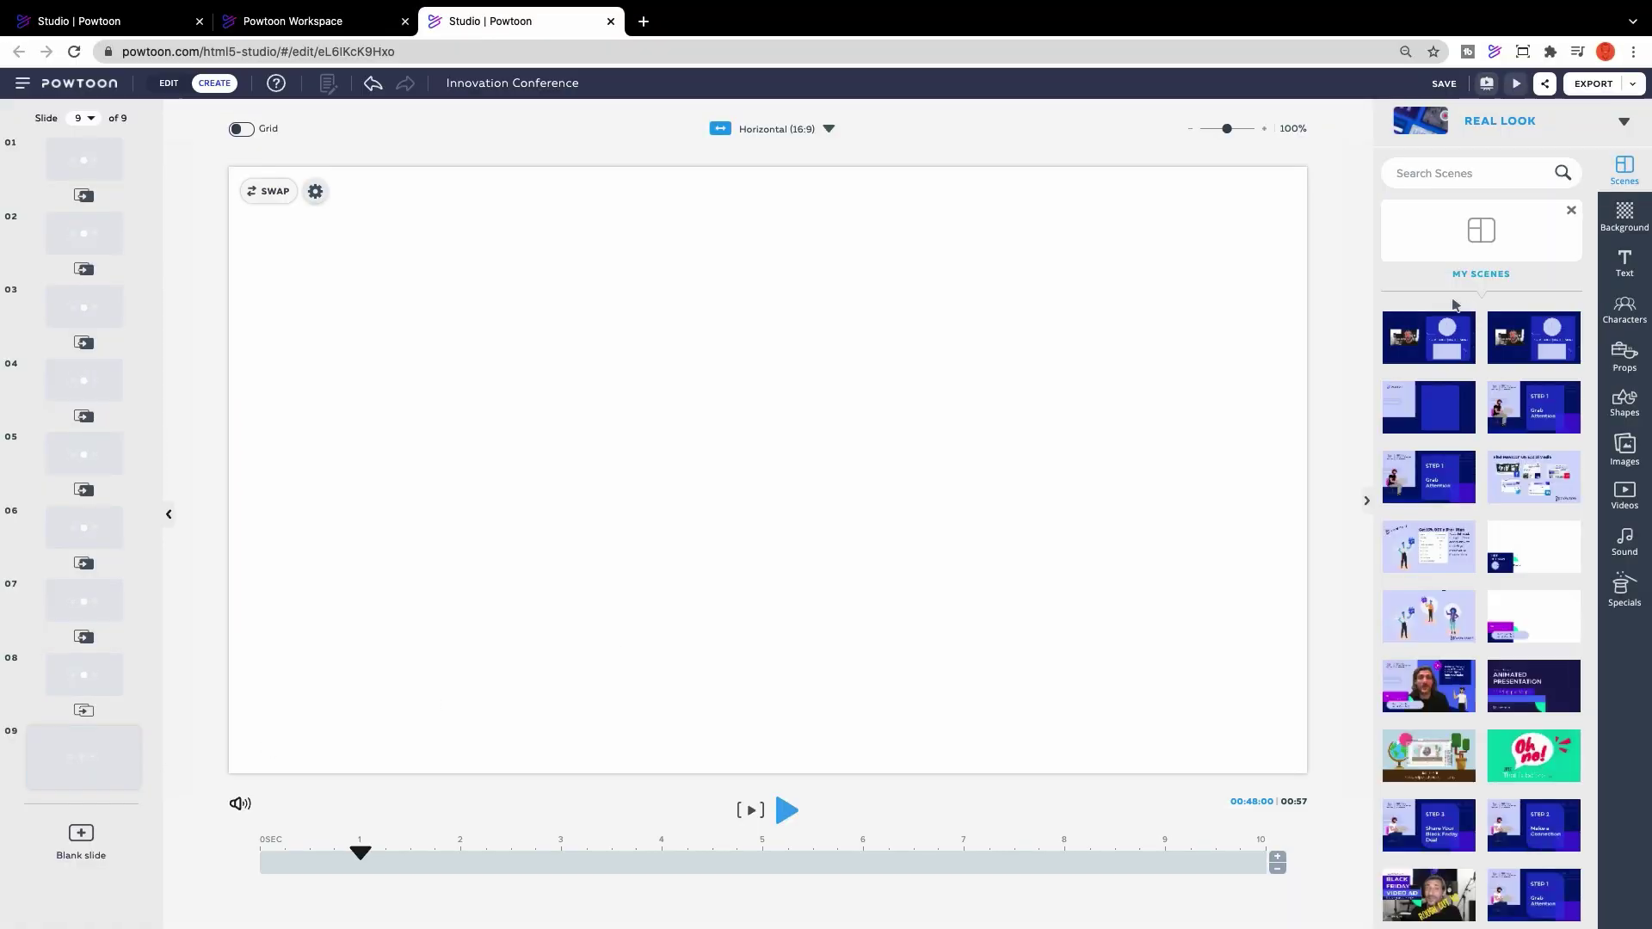
click(1439, 345)
click(1635, 85)
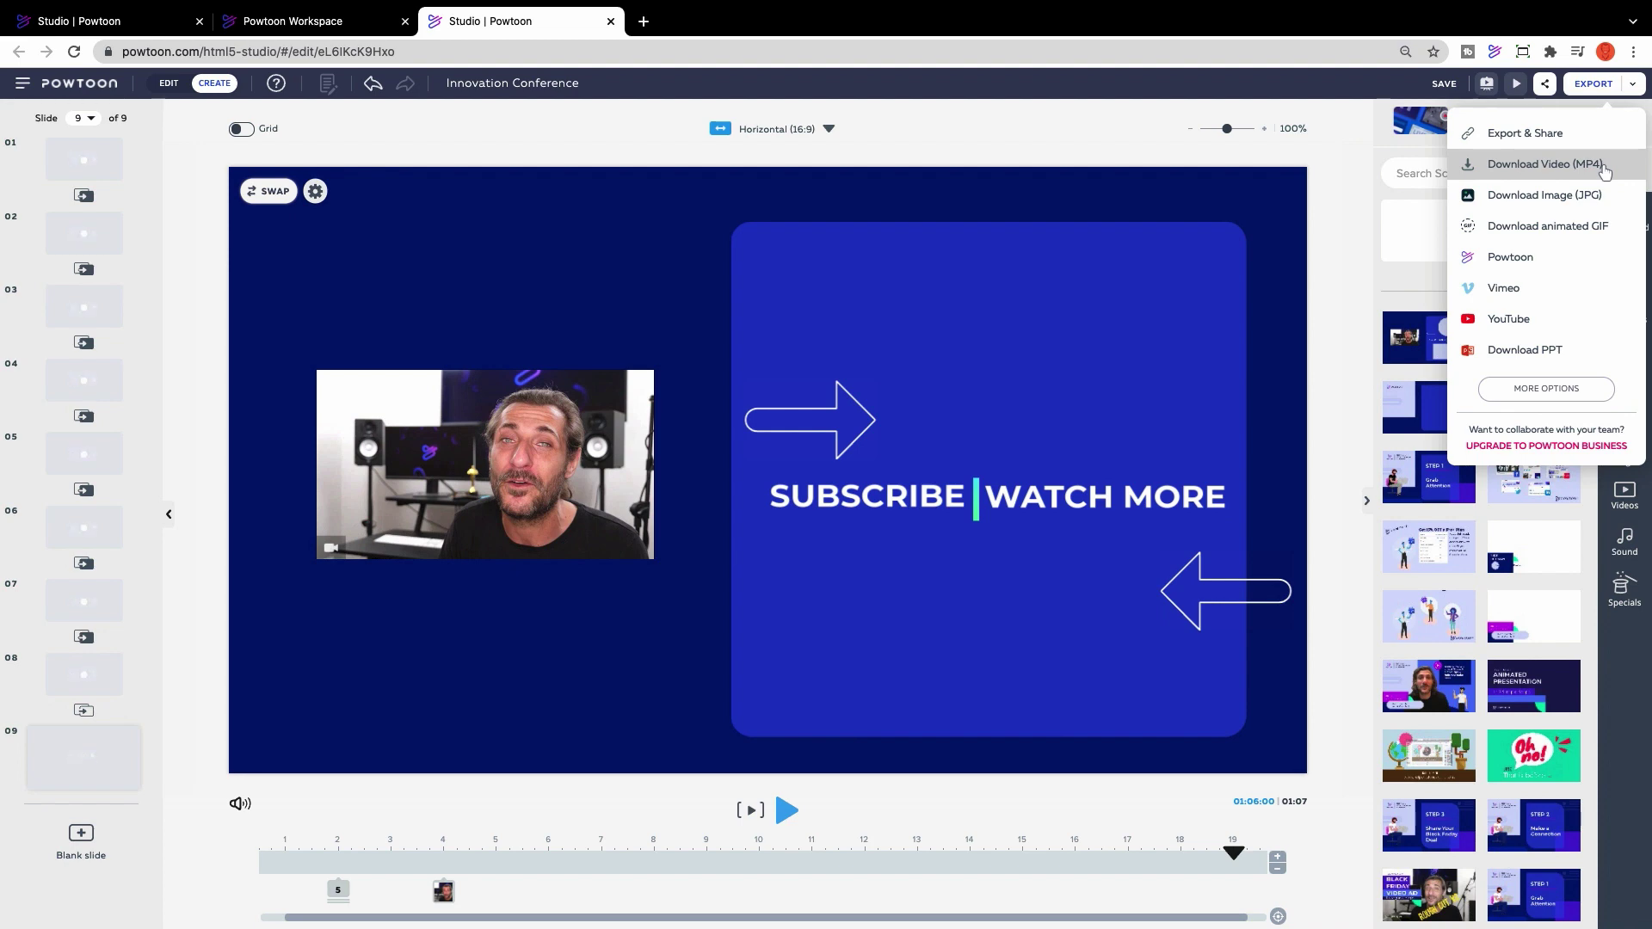
Step: Export the video to YouTube with the Training category and start the upload
click(1576, 328)
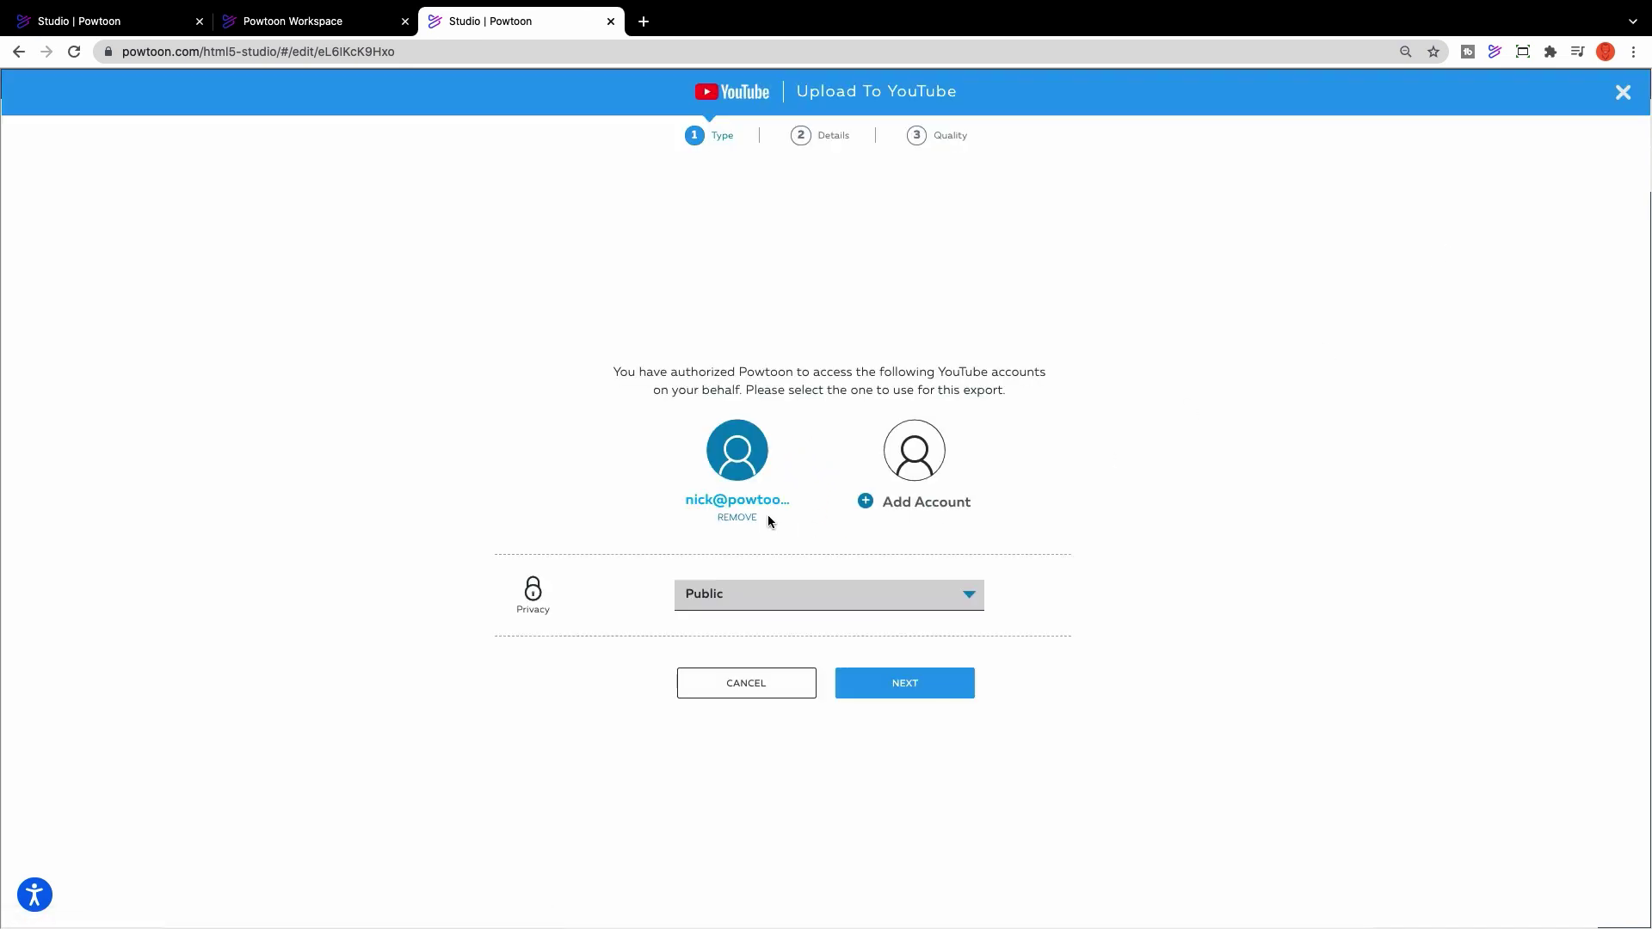
click(938, 681)
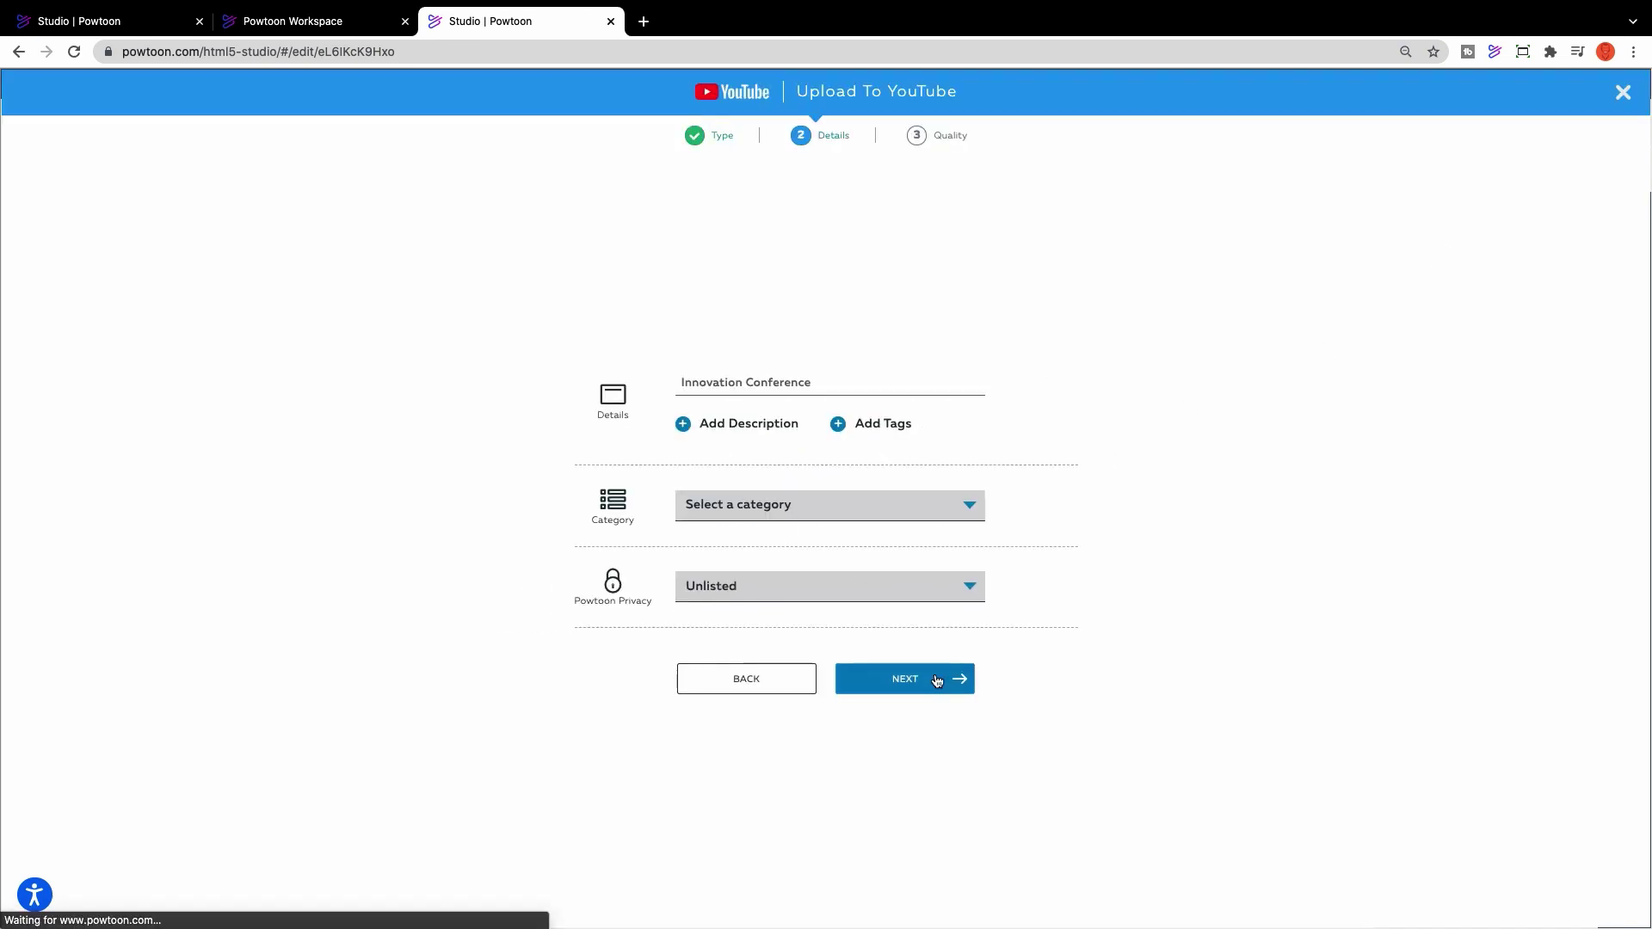
click(866, 511)
click(864, 521)
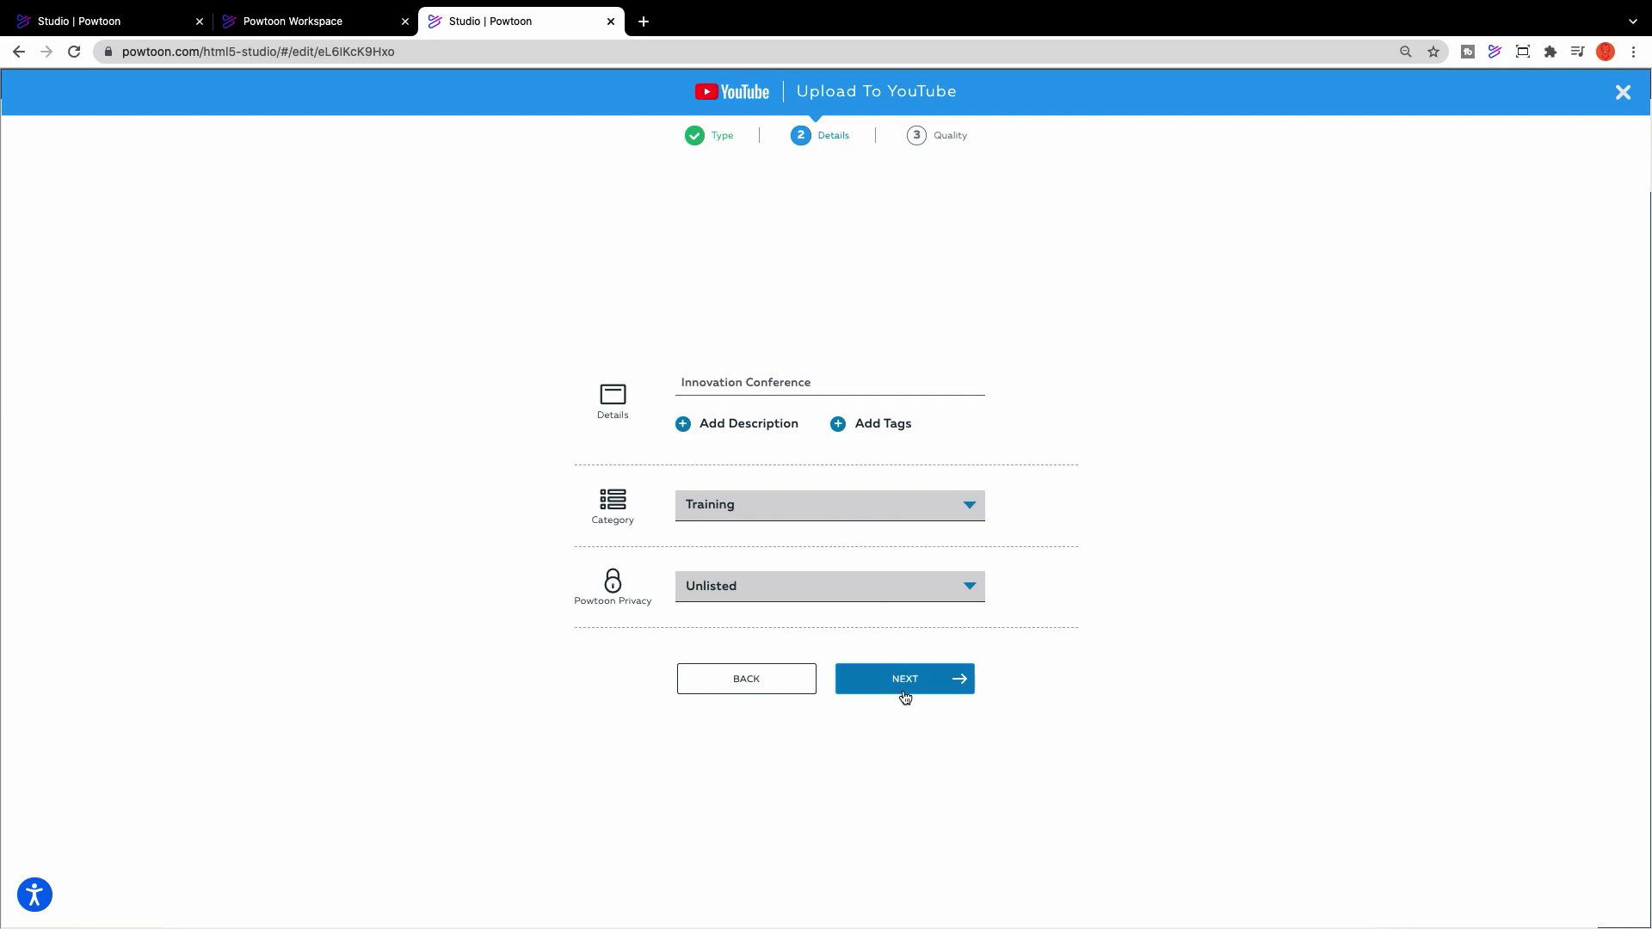
click(949, 680)
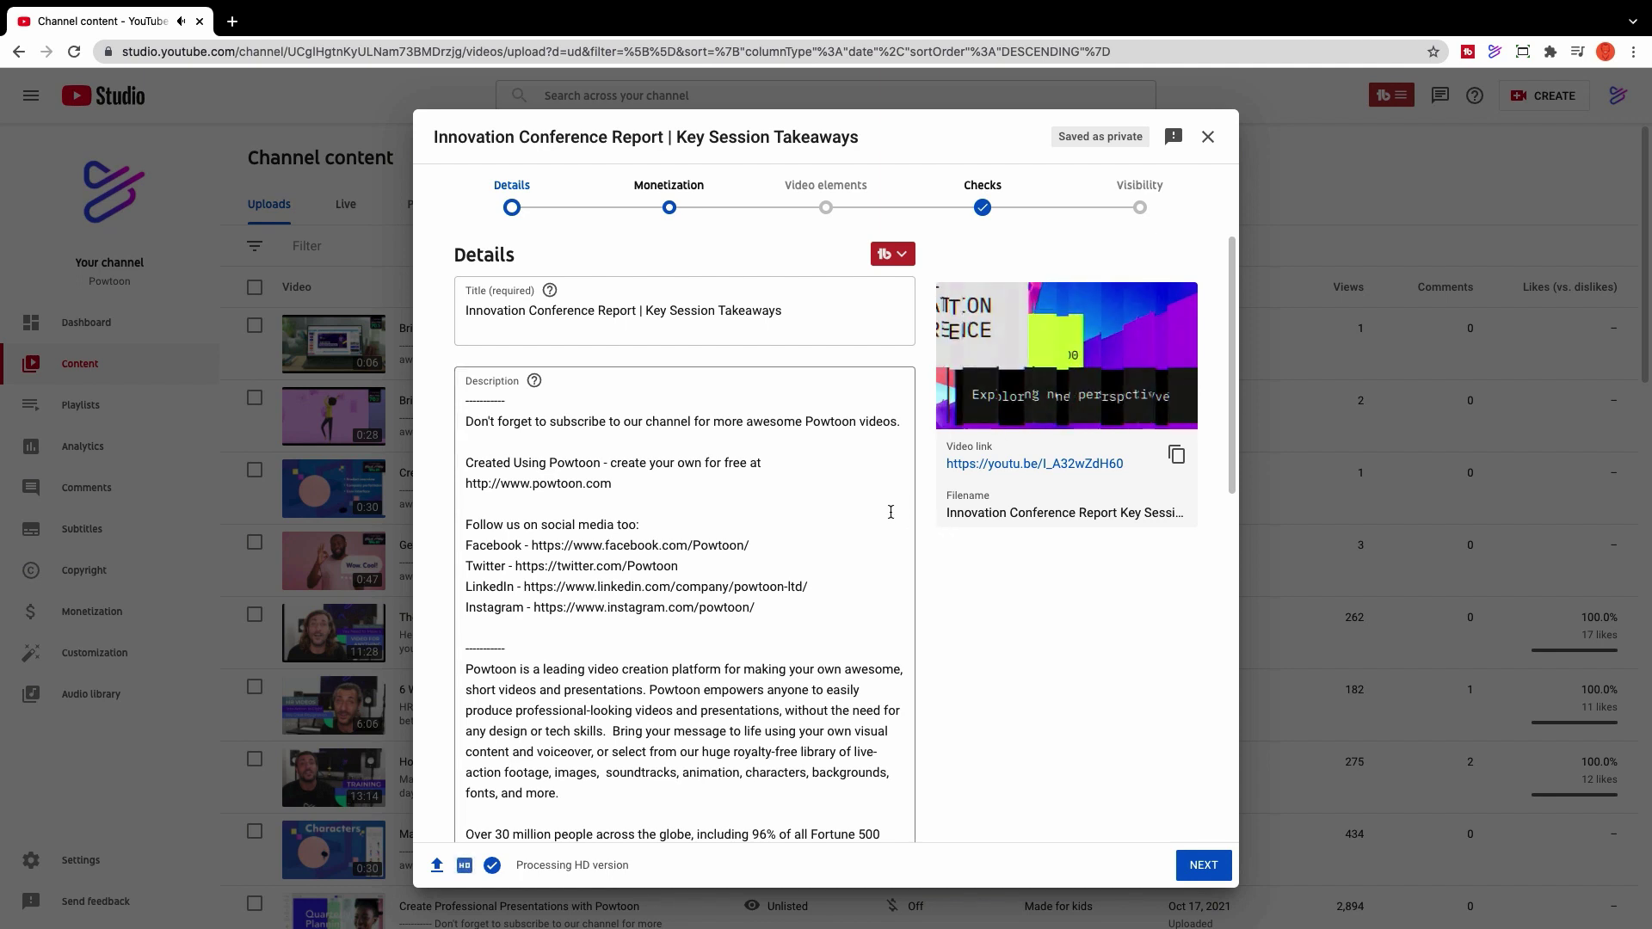
Step: Go to the Video elements step and add an end screen to the uploaded video
click(843, 214)
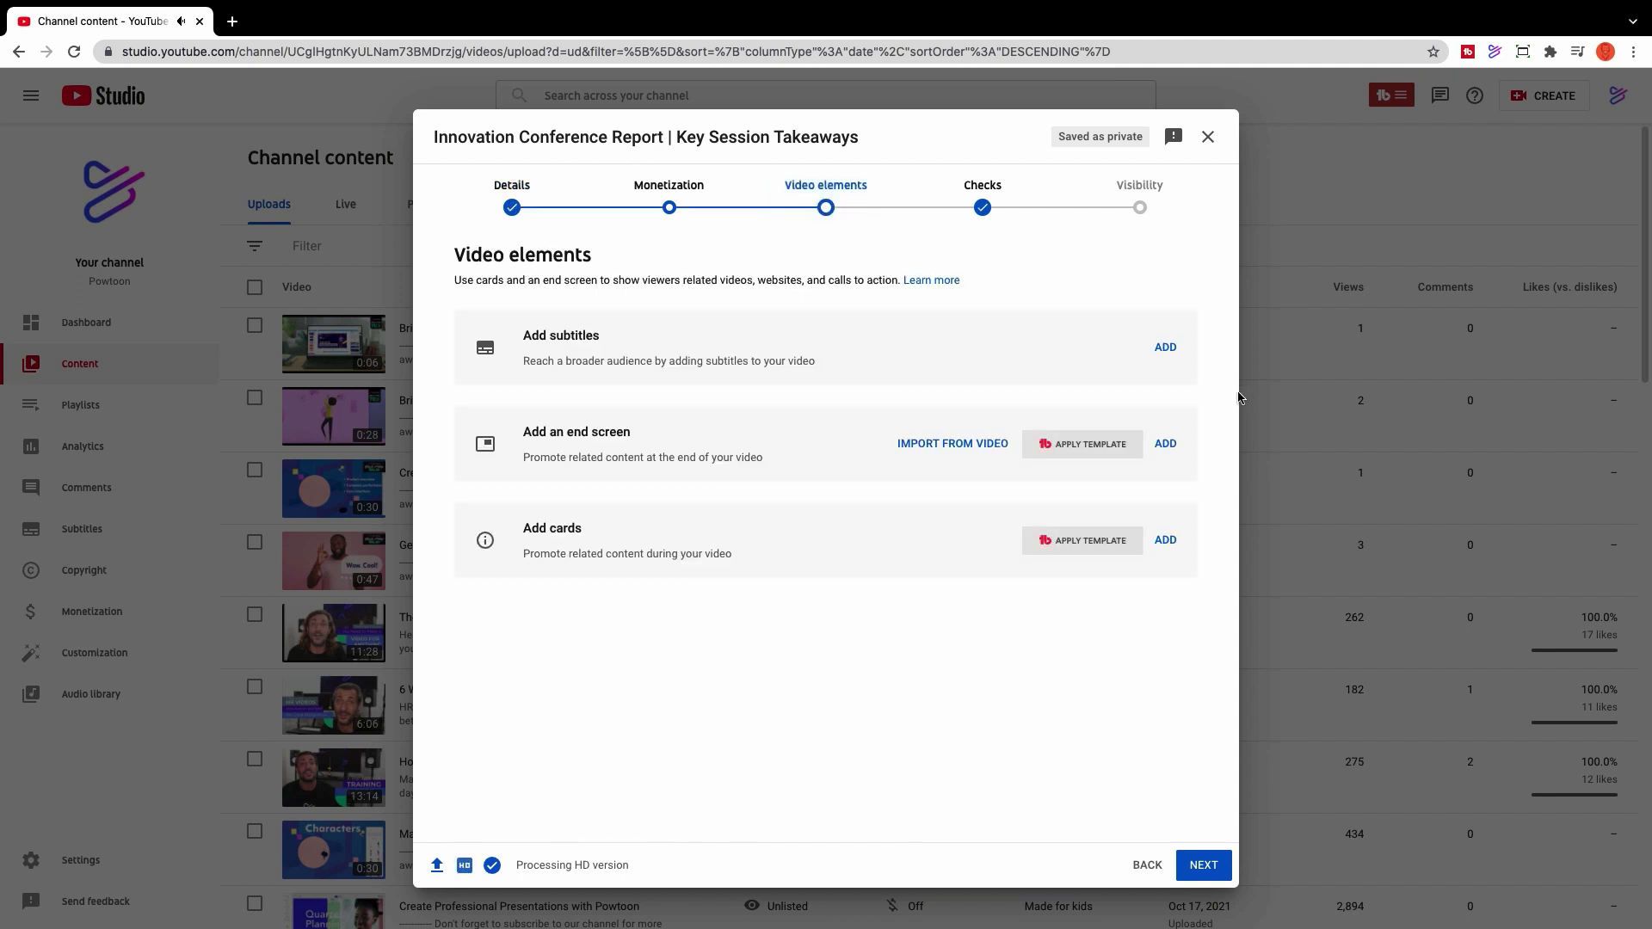
click(1166, 445)
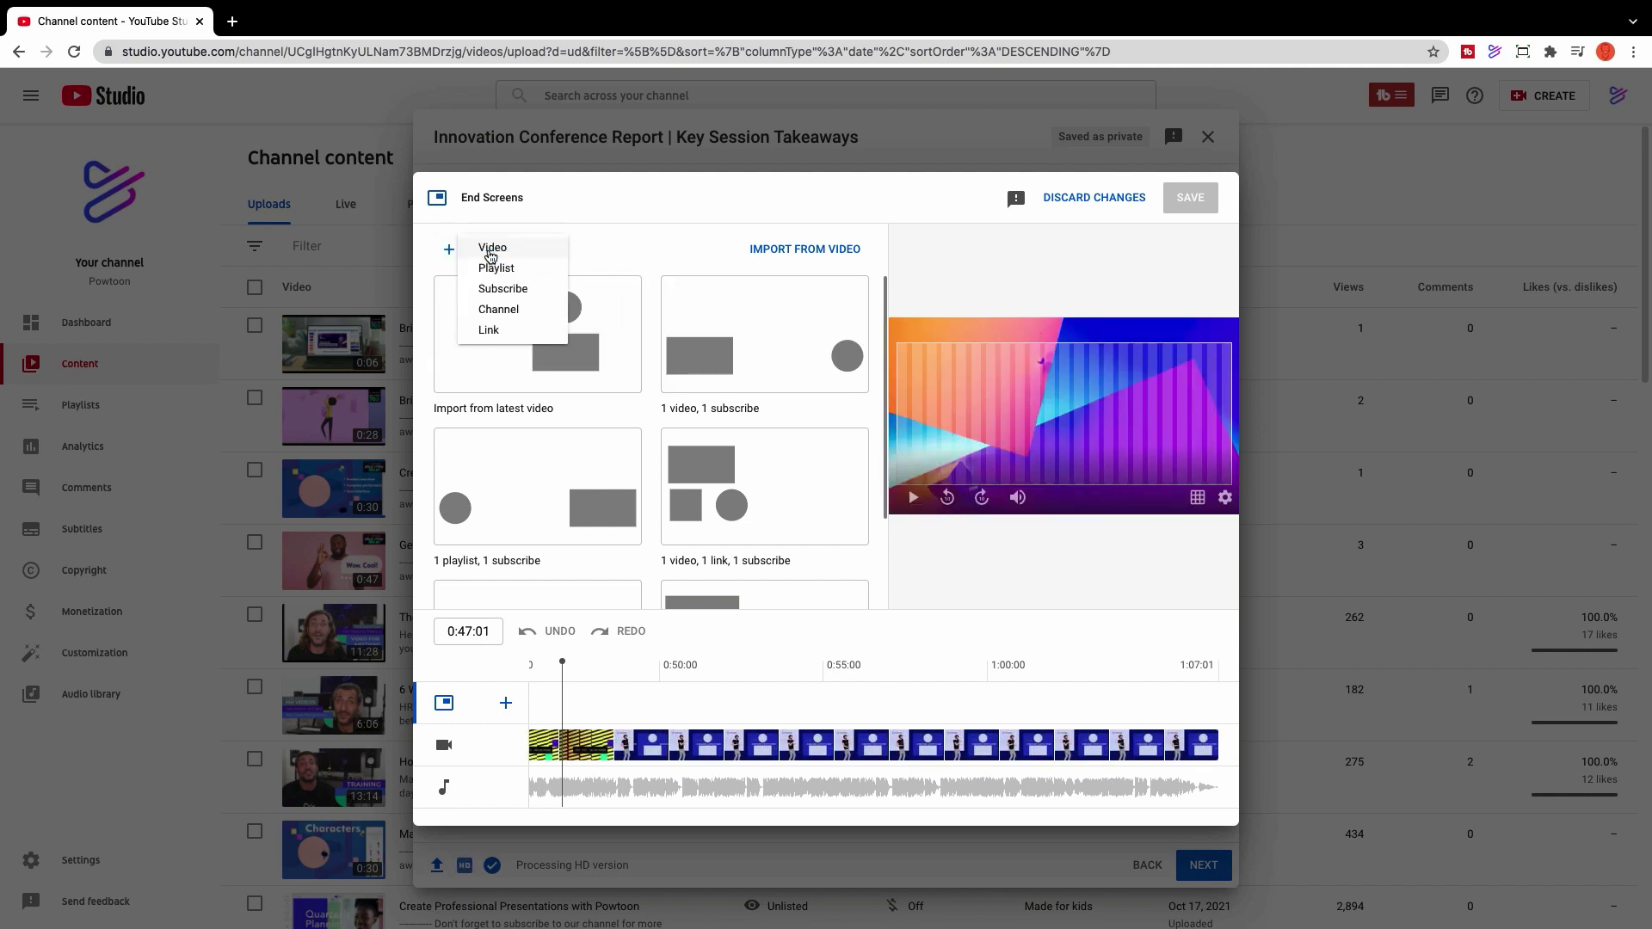
Step: Add a 'How To: Video Explained' playlist element and a subscribe element
click(490, 268)
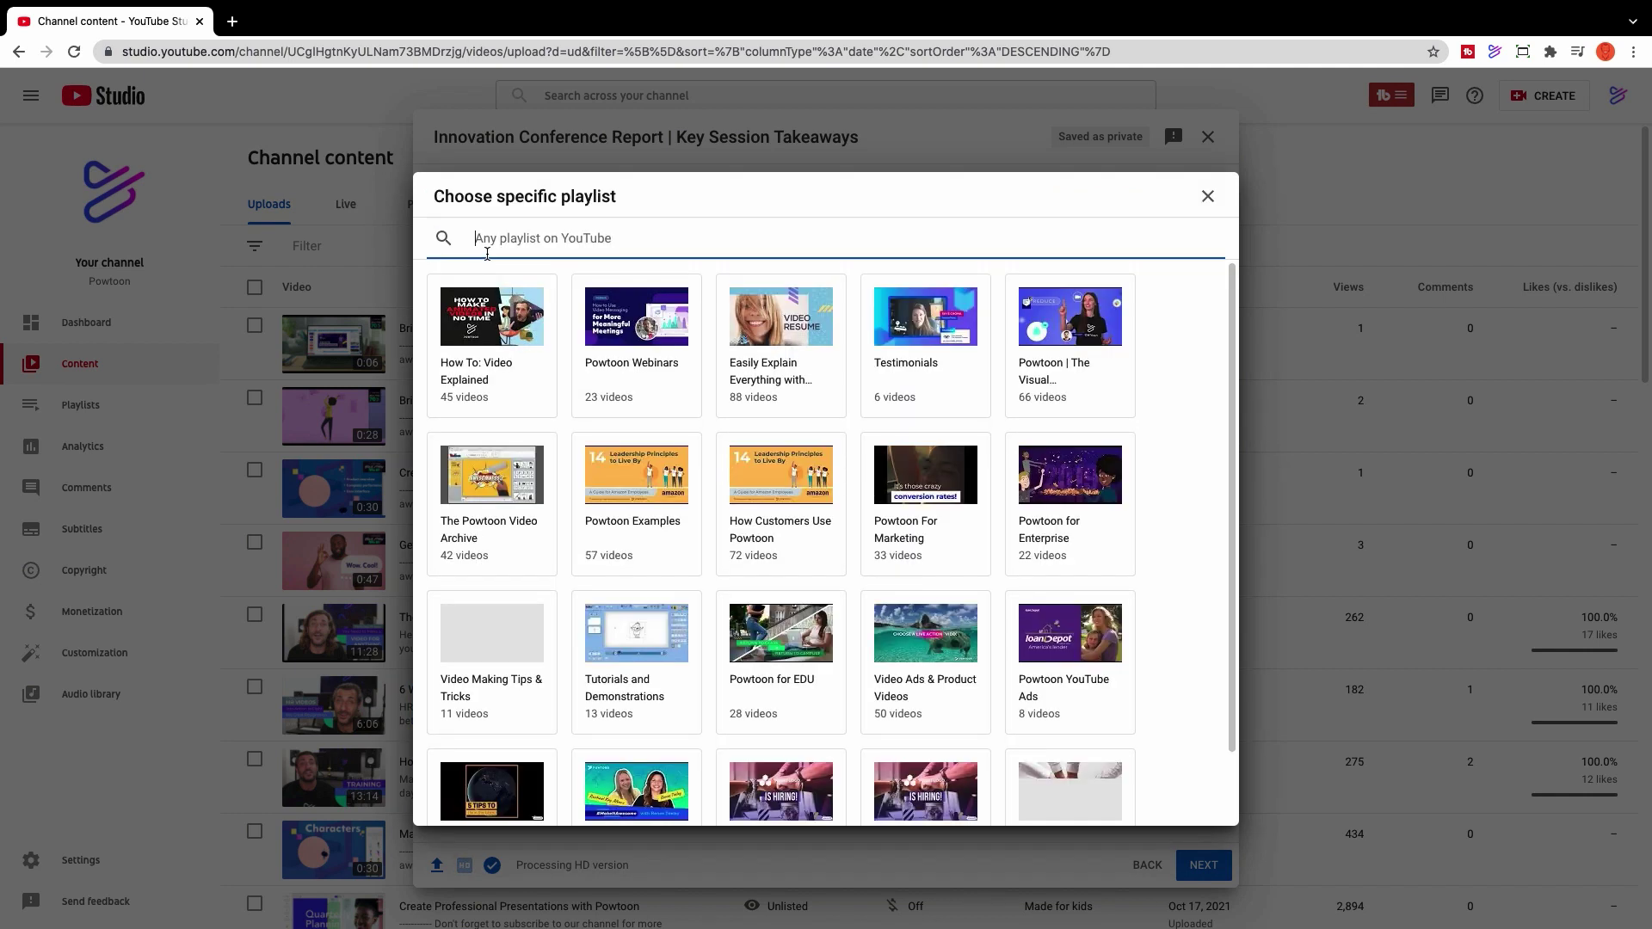
click(511, 327)
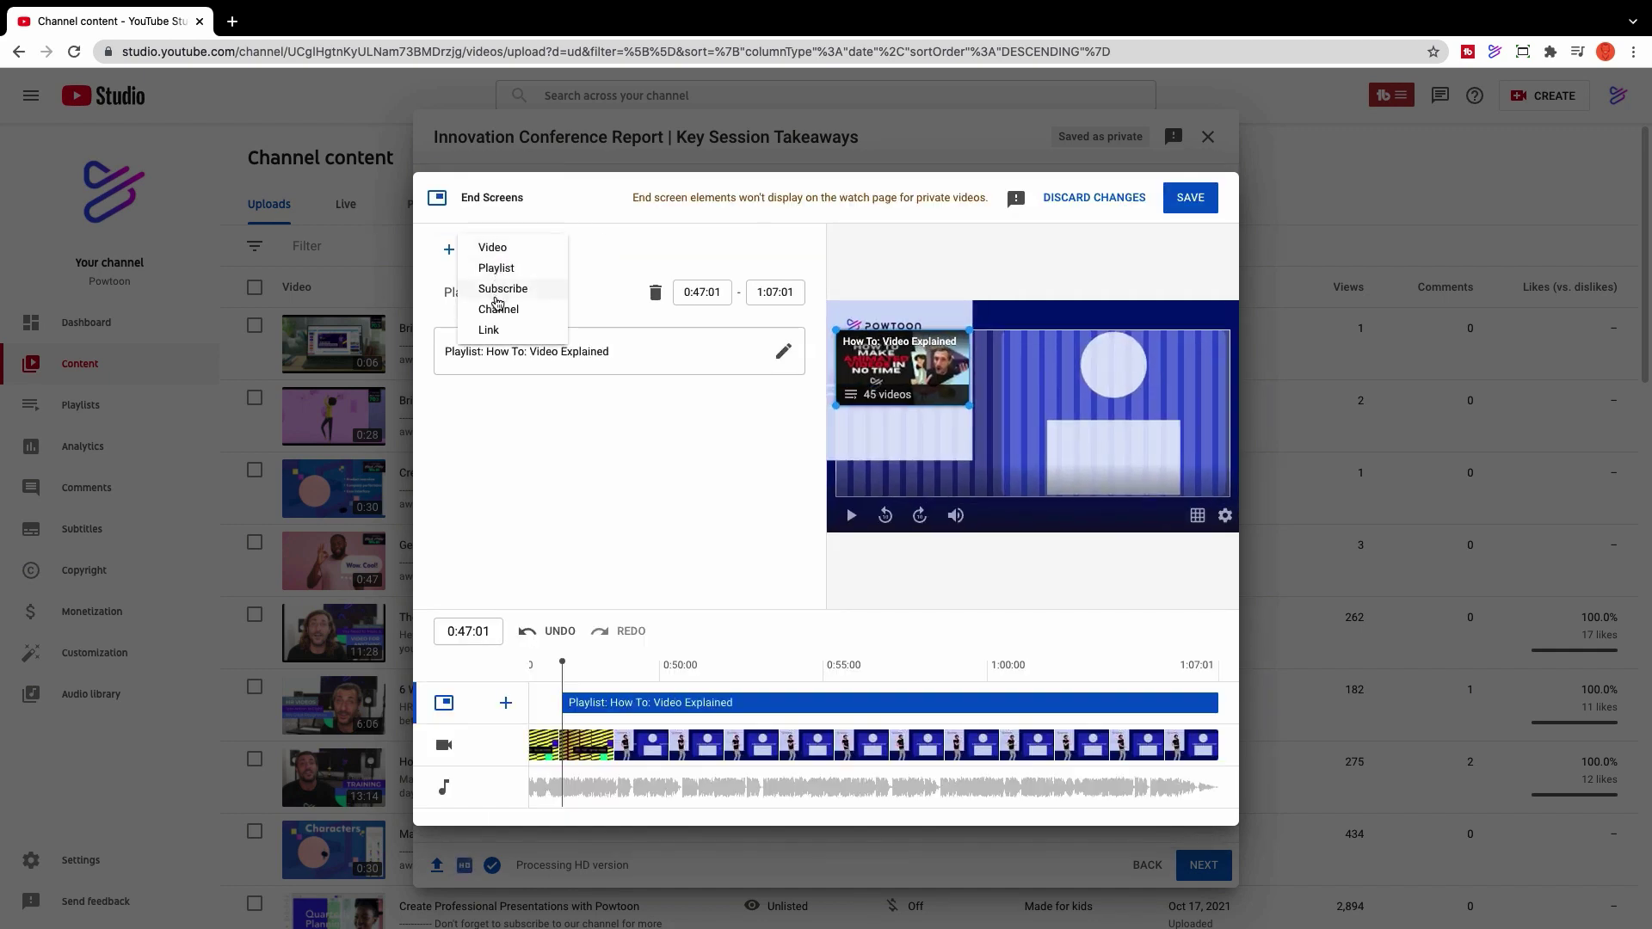
click(498, 289)
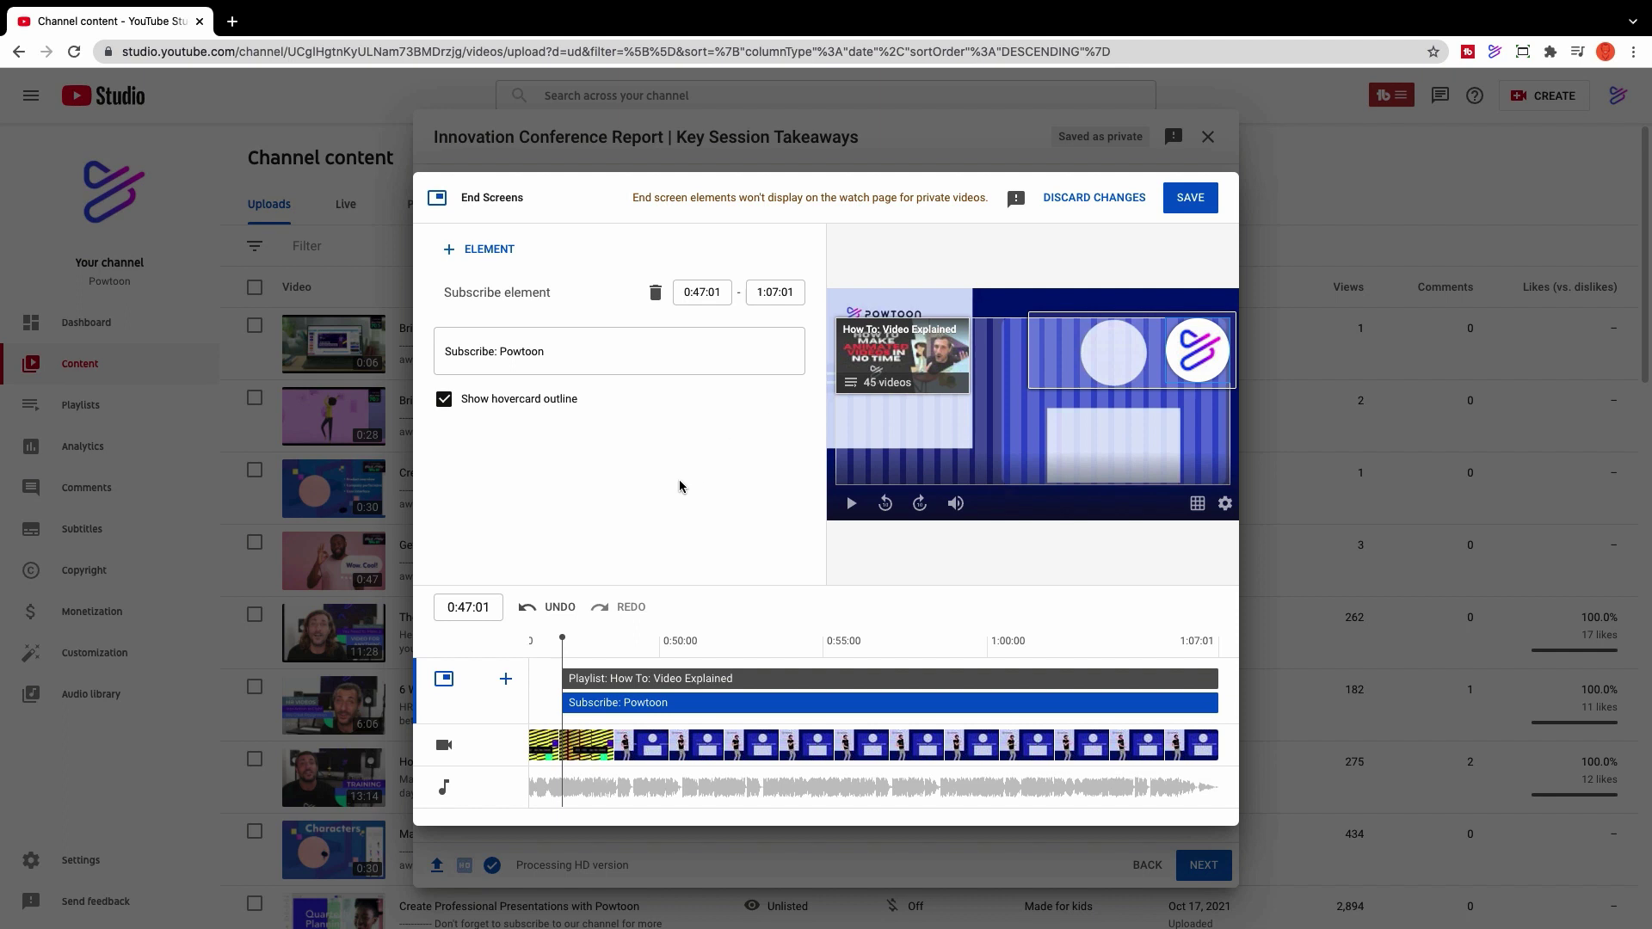
Step: Put the playlist card lower right with subscribe above it, and start subscribe at 0:48:14
drag(917, 362, 1114, 446)
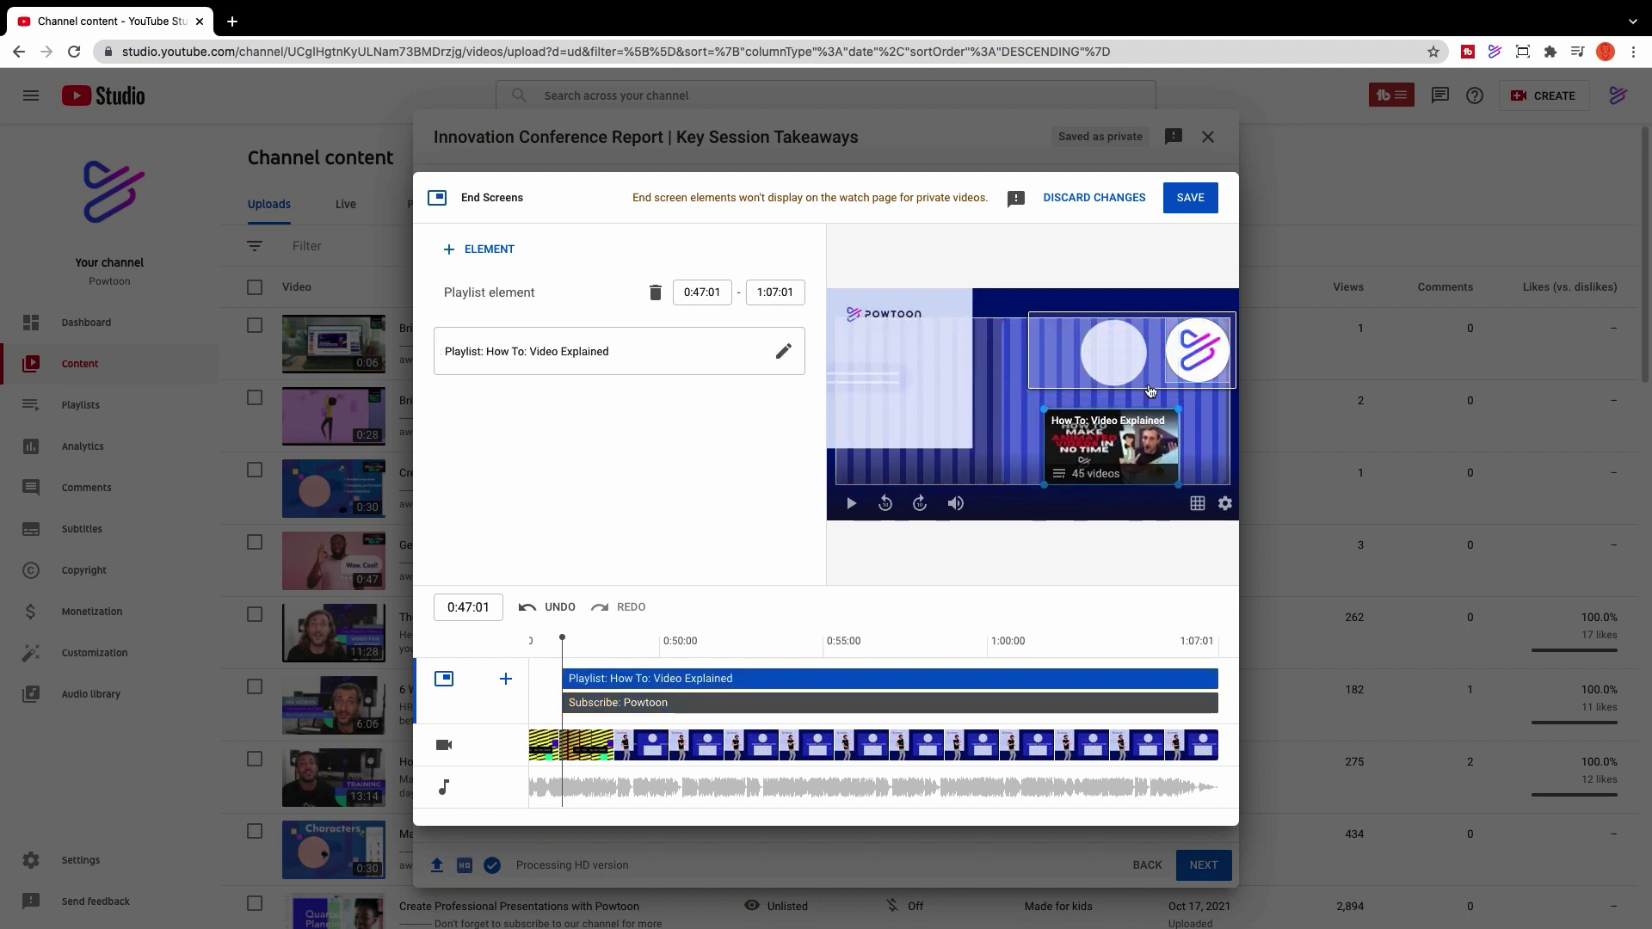
drag(1150, 388, 1118, 357)
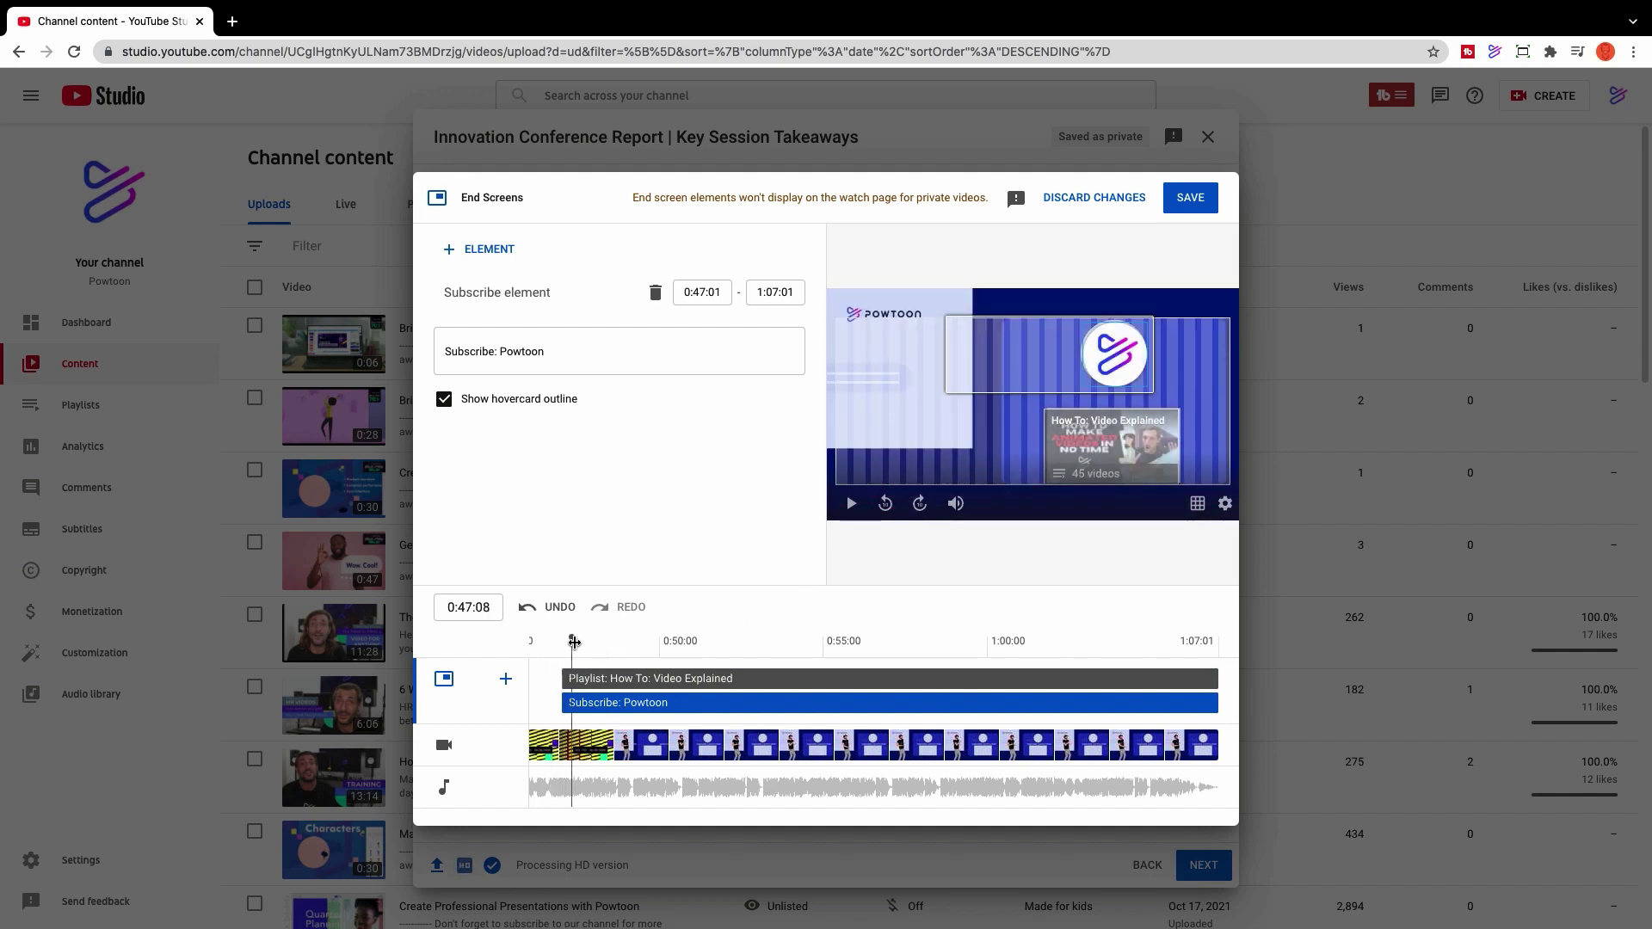
drag(562, 640, 616, 644)
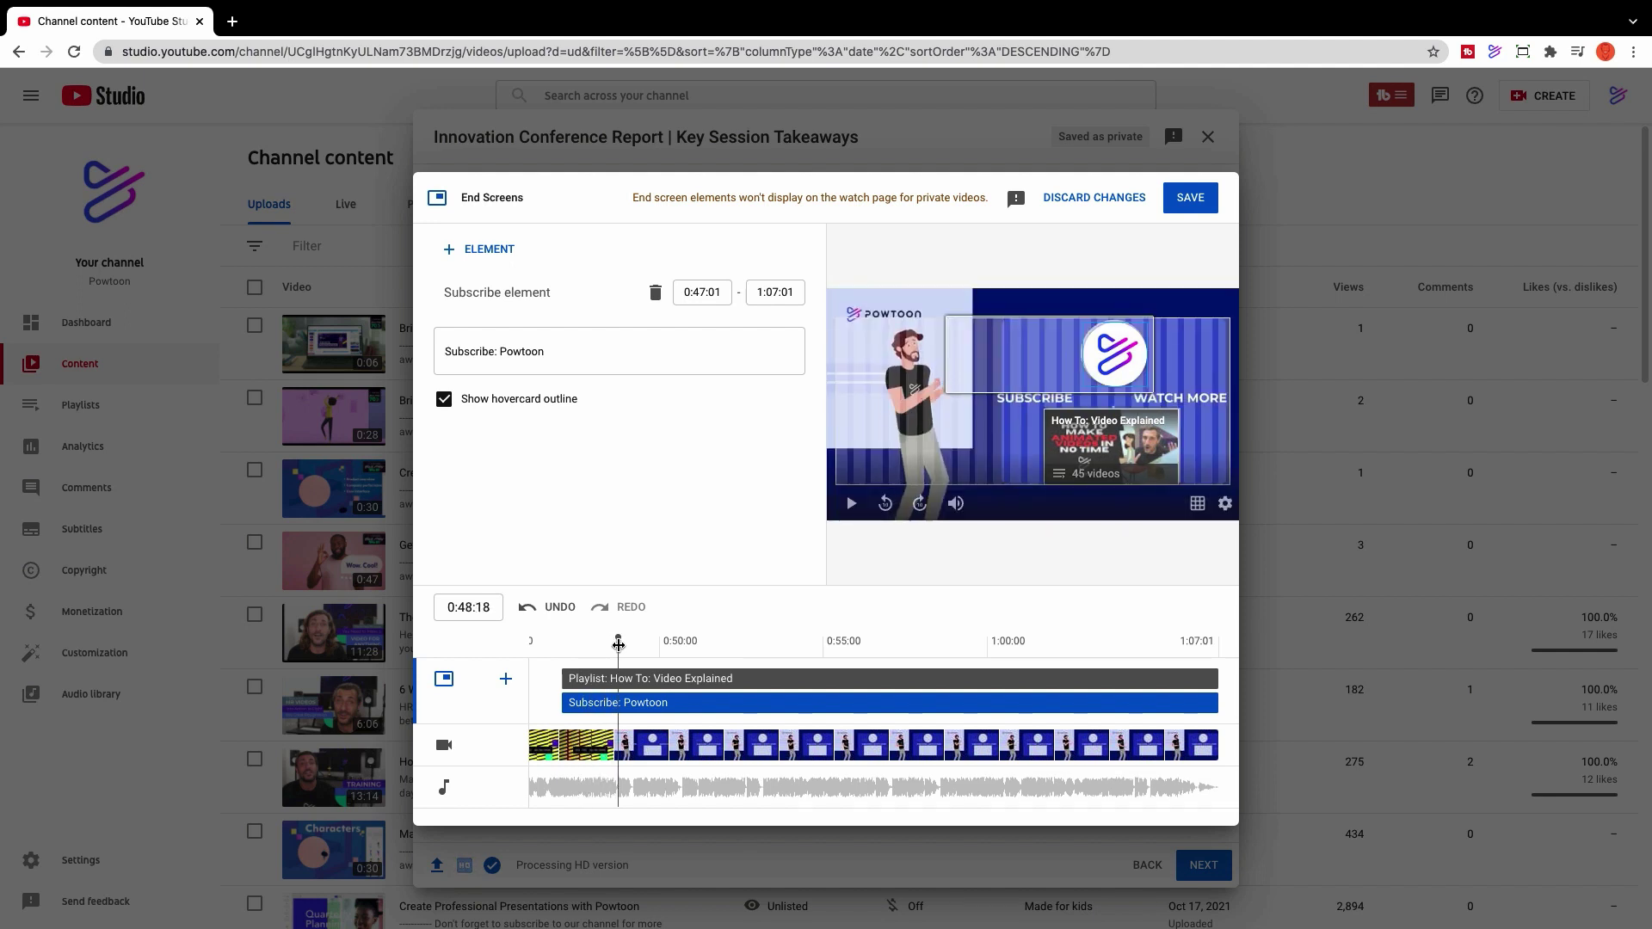
mouse_move(621, 645)
mouse_down()
mouse_move(584, 679)
mouse_move(611, 679)
mouse_up()
click(563, 702)
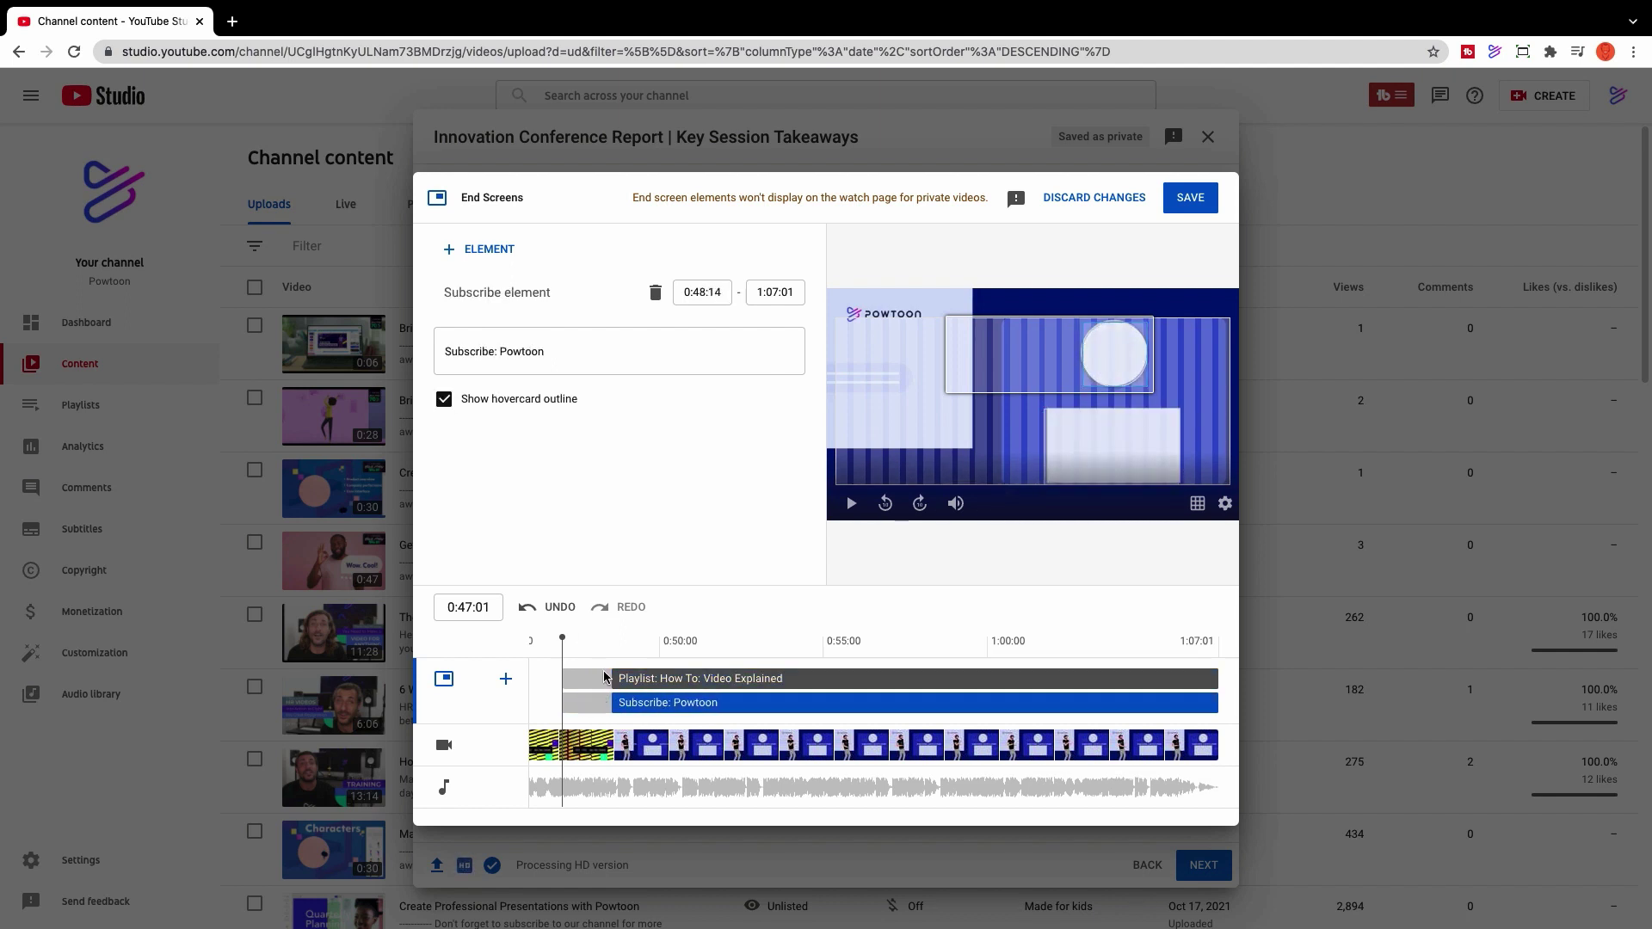
Step: Play back the end screen preview, then save it and continue to the visibility step
key(space)
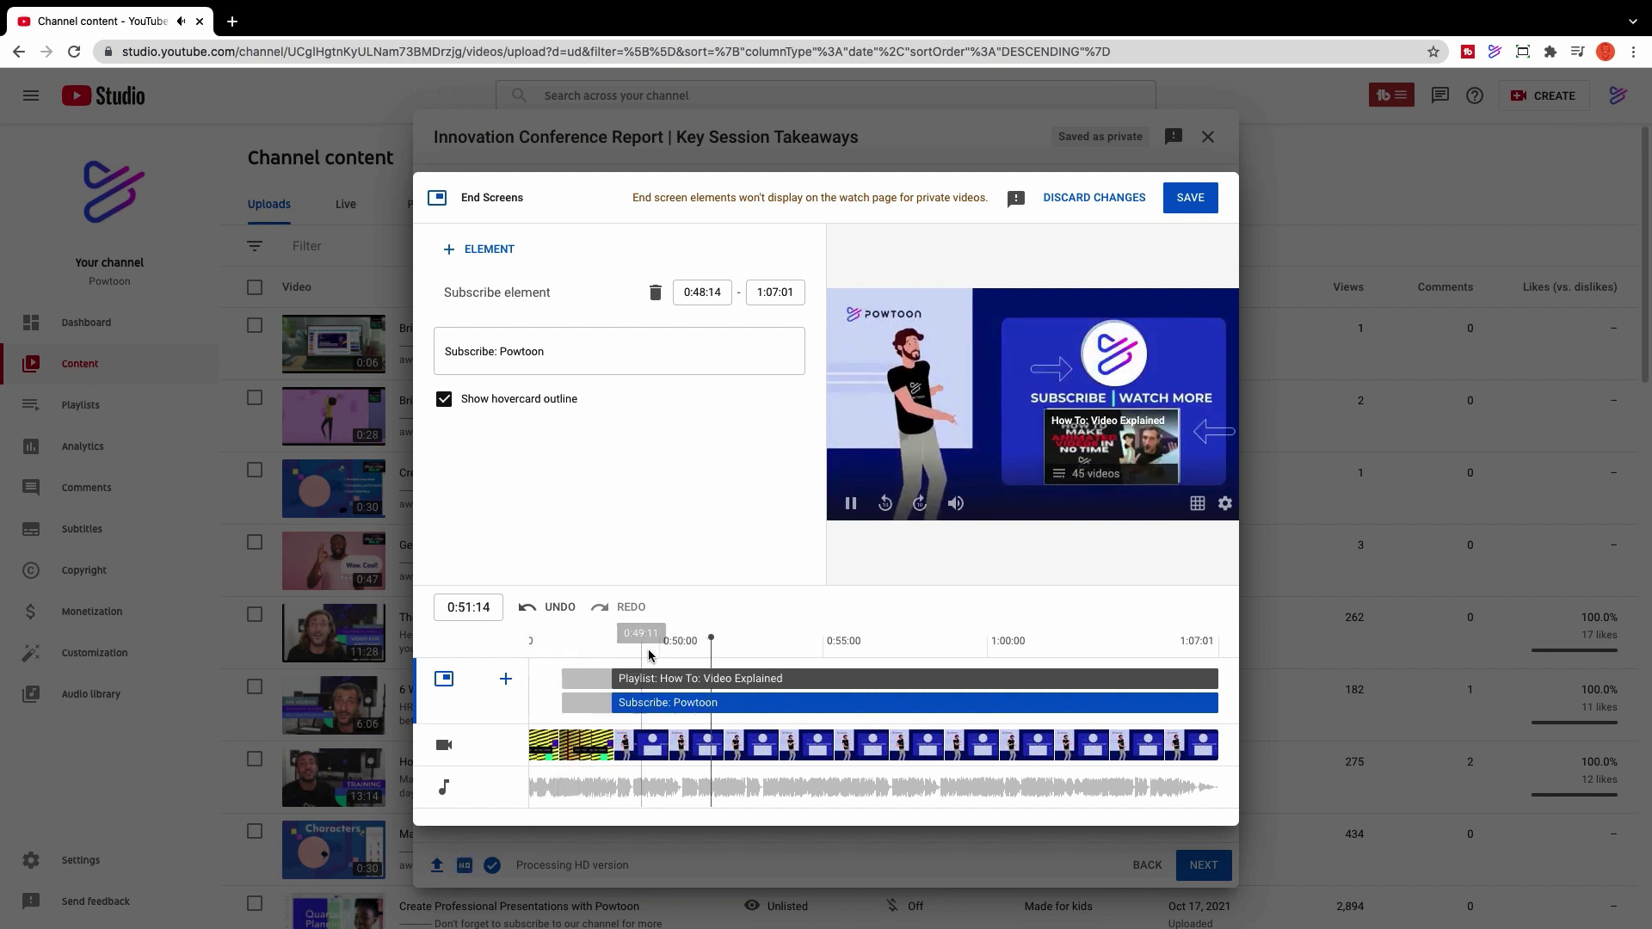
key(space)
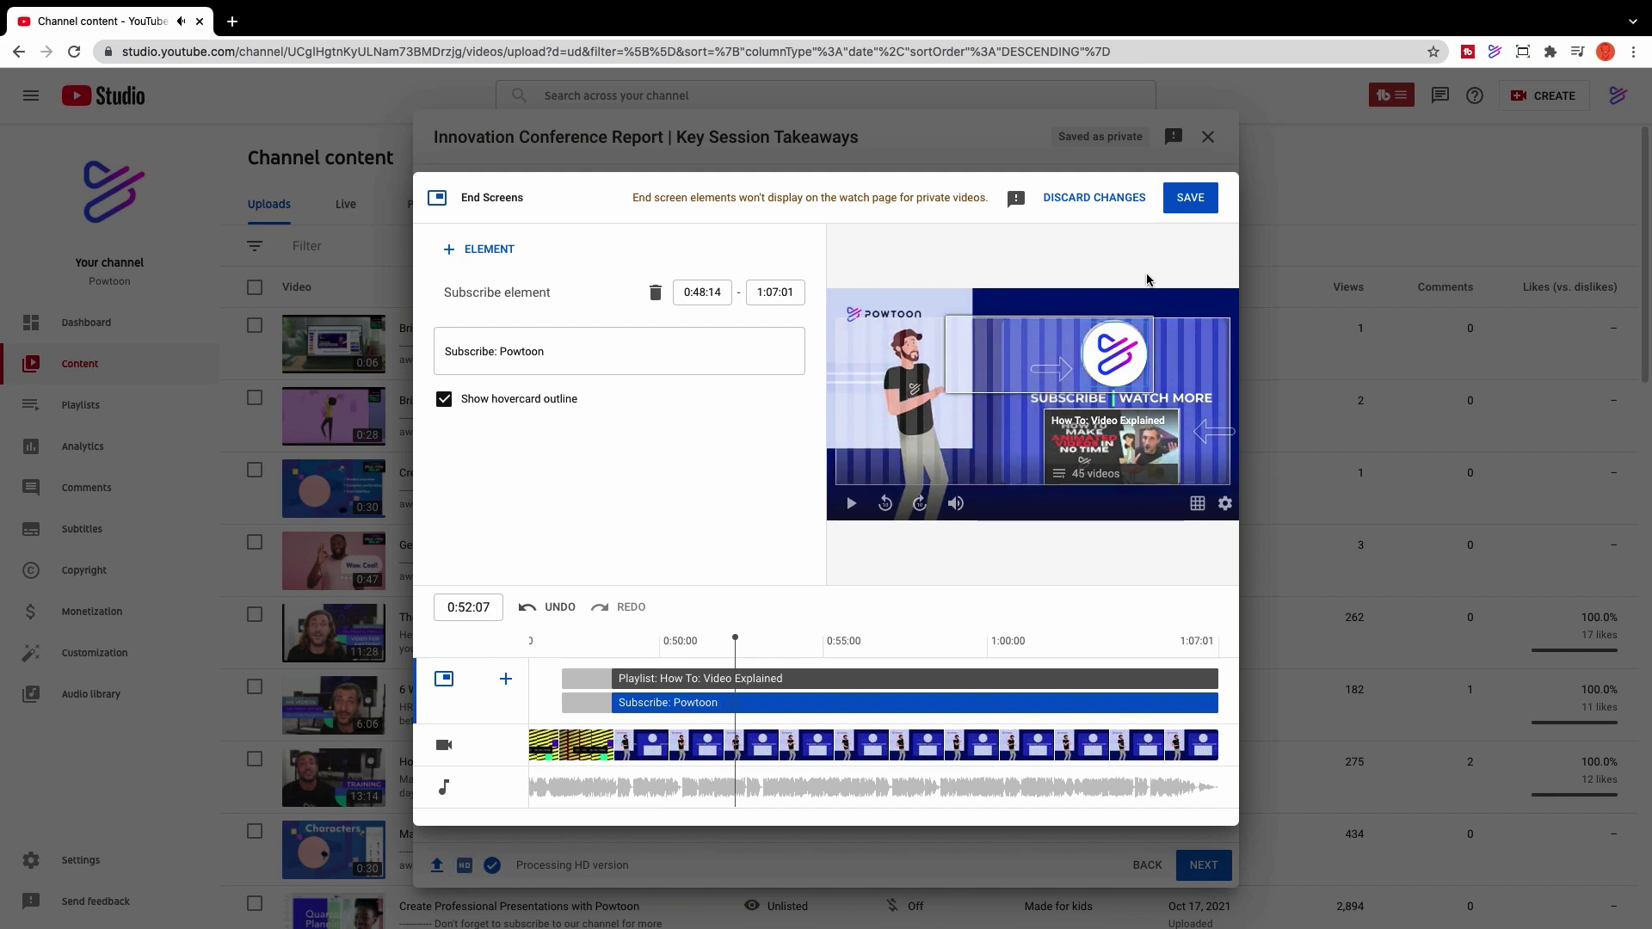
click(1167, 208)
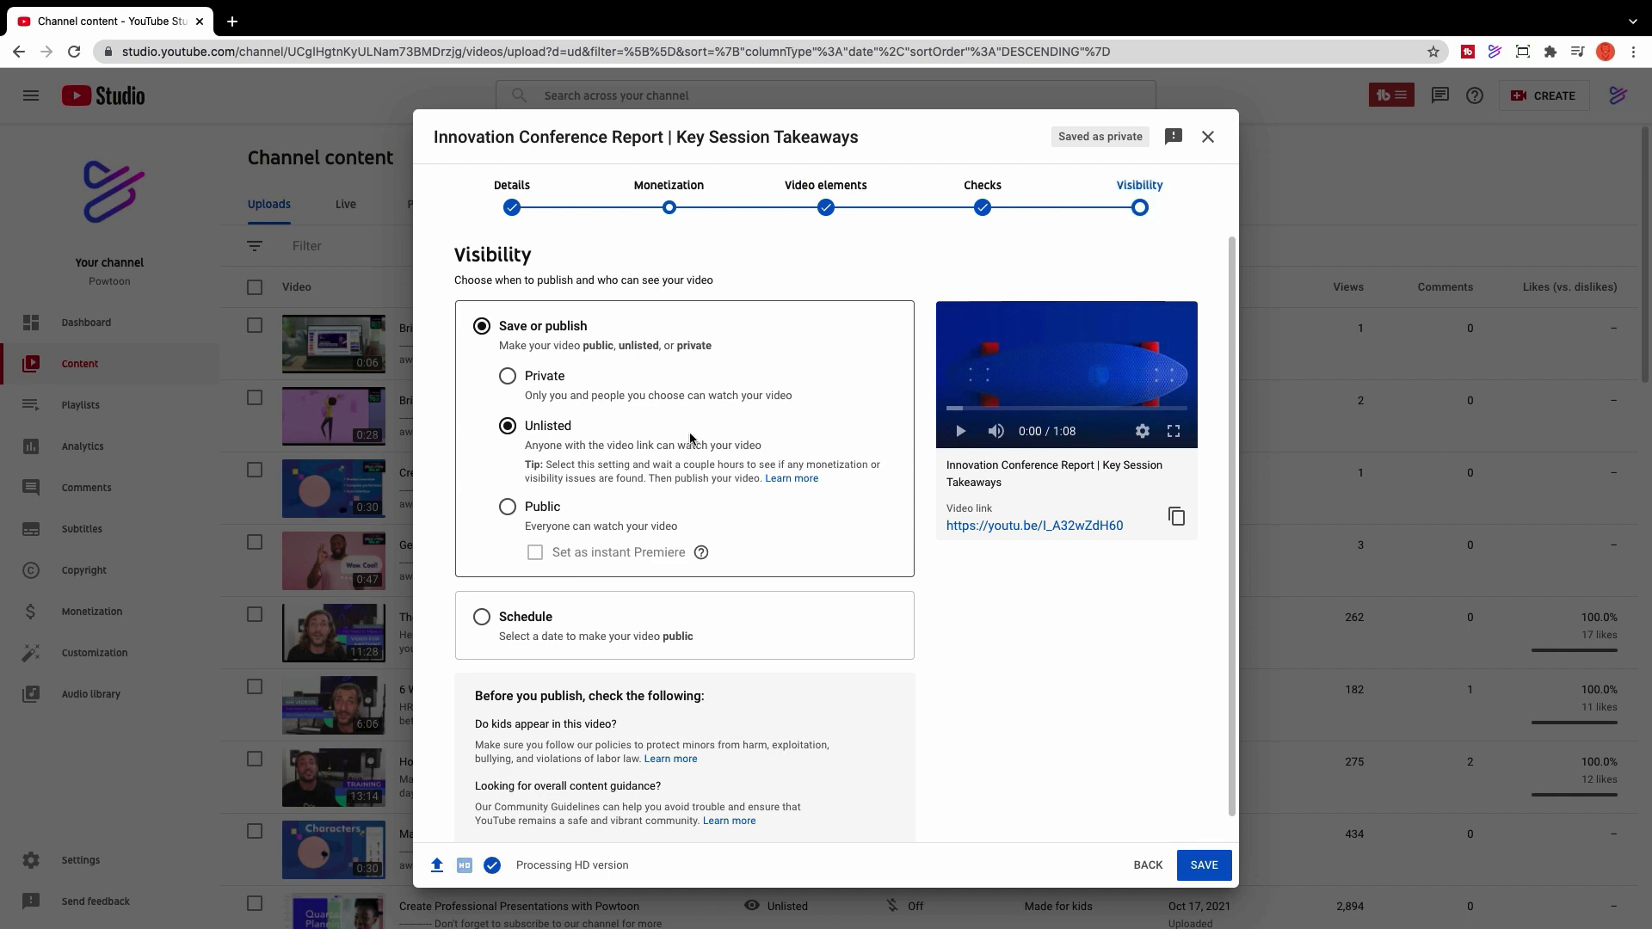